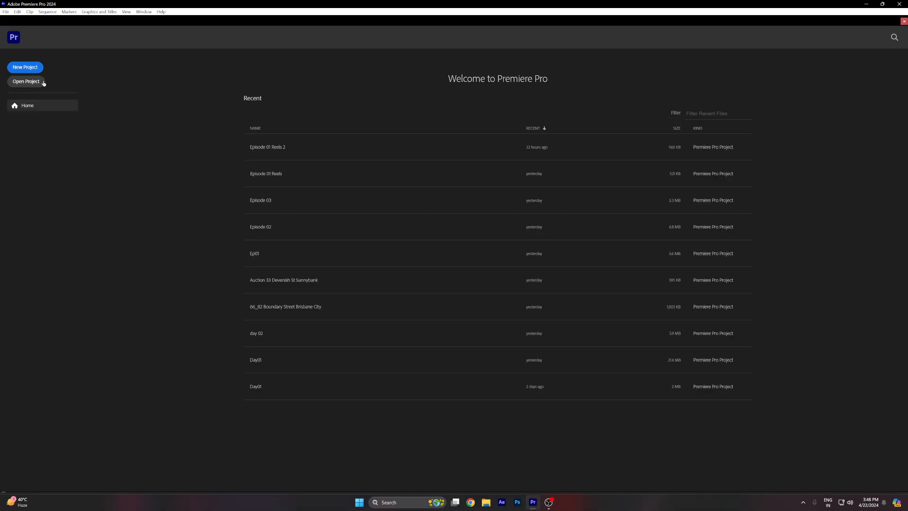
{"action": "left_click", "coordinate": [41, 82]}
{"action": "scroll", "coordinate": [135, 132], "scroll_direction": "down", "scroll_amount": 20}
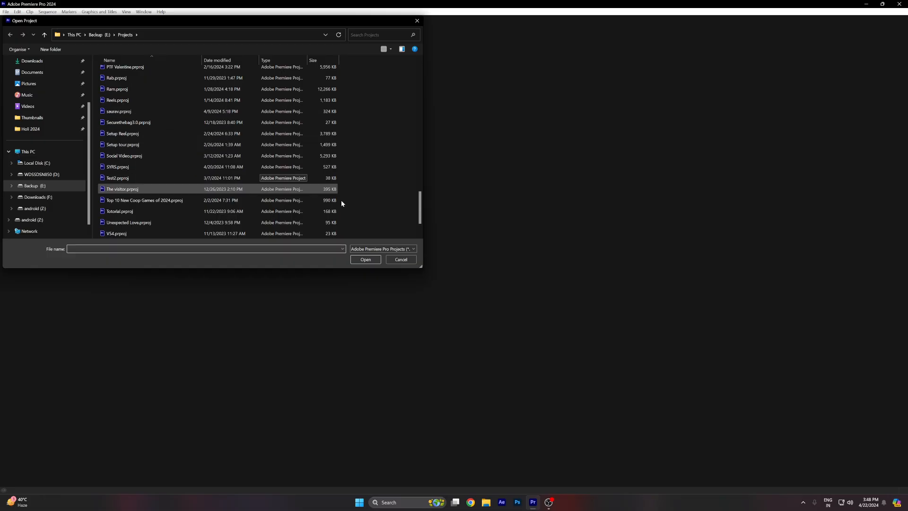
{"action": "left_click", "coordinate": [401, 259]}
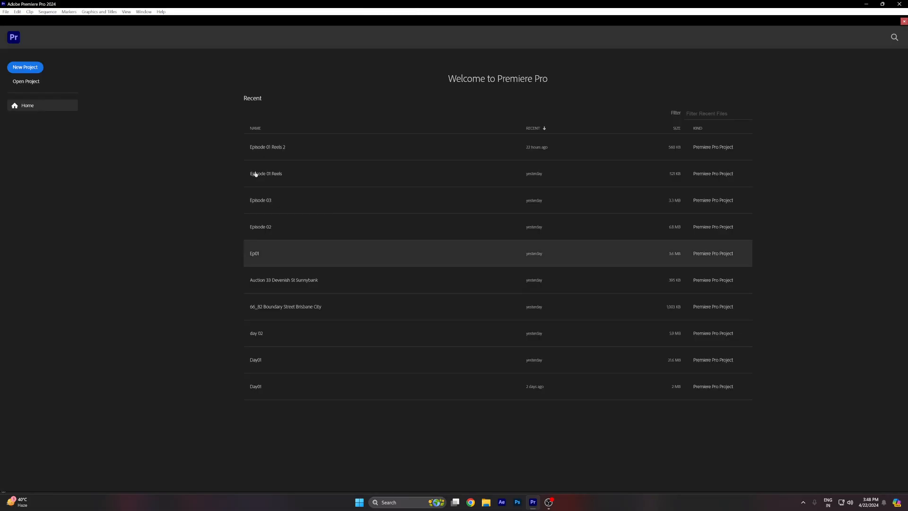
{"action": "left_click", "coordinate": [6, 13]}
{"action": "mouse_move", "coordinate": [18, 12]}
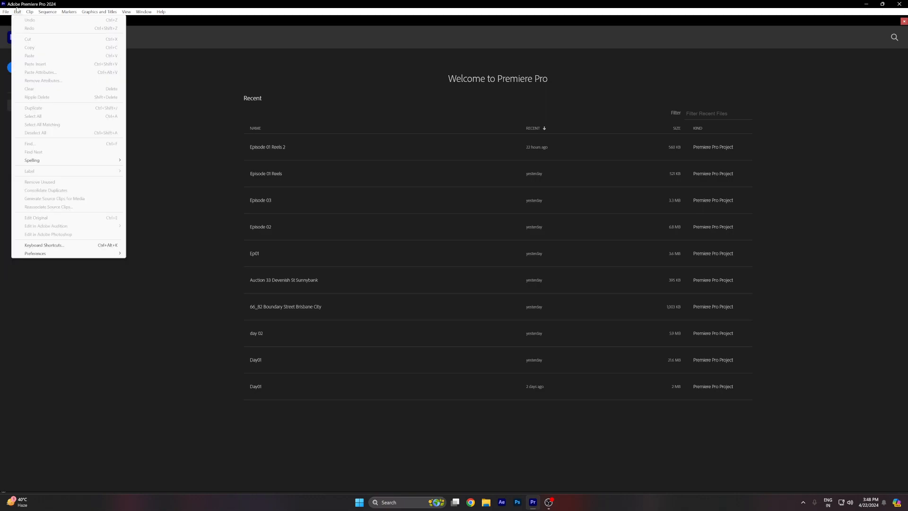
{"action": "mouse_move", "coordinate": [48, 14]}
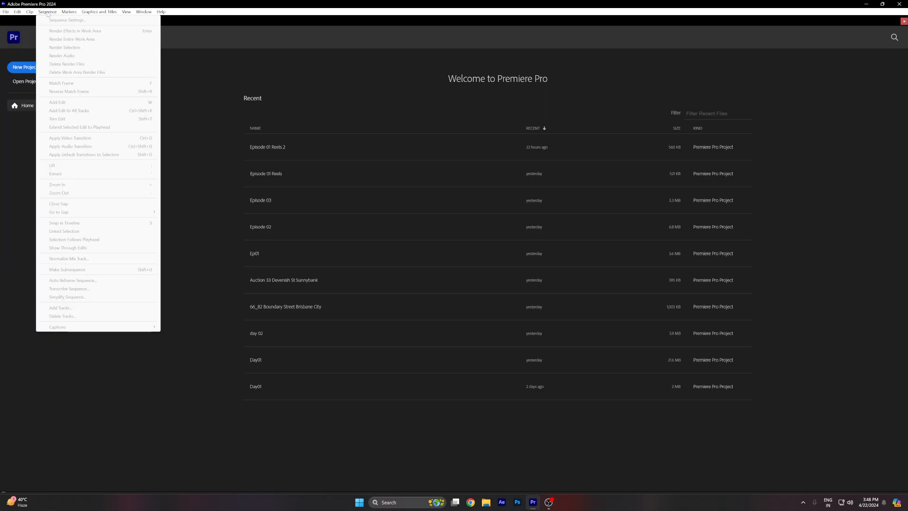
{"action": "mouse_move", "coordinate": [97, 14]}
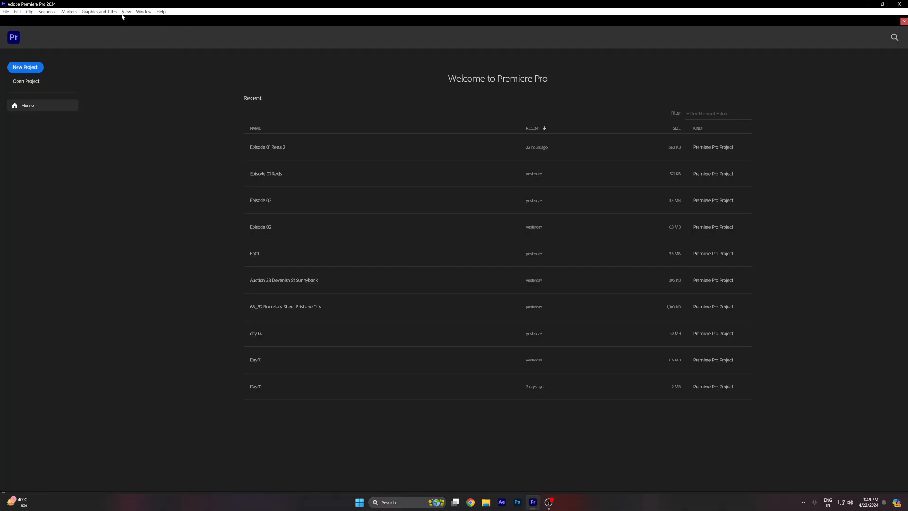
{"action": "mouse_move", "coordinate": [161, 14]}
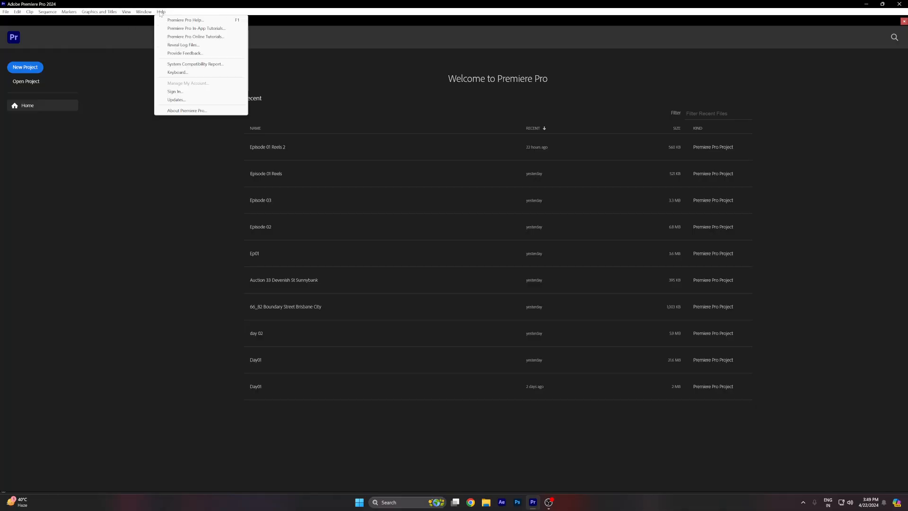
{"action": "left_click", "coordinate": [75, 12]}
{"action": "left_click", "coordinate": [30, 12]}
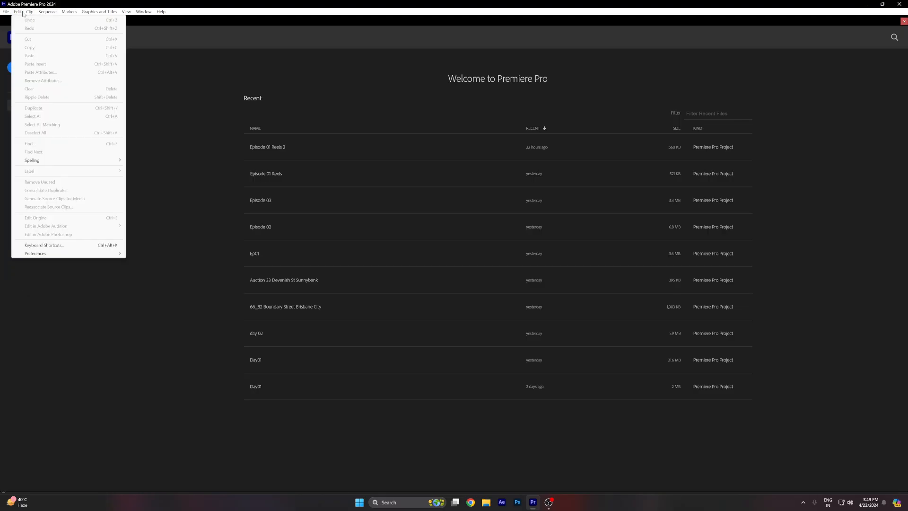
{"action": "mouse_move", "coordinate": [61, 14]}
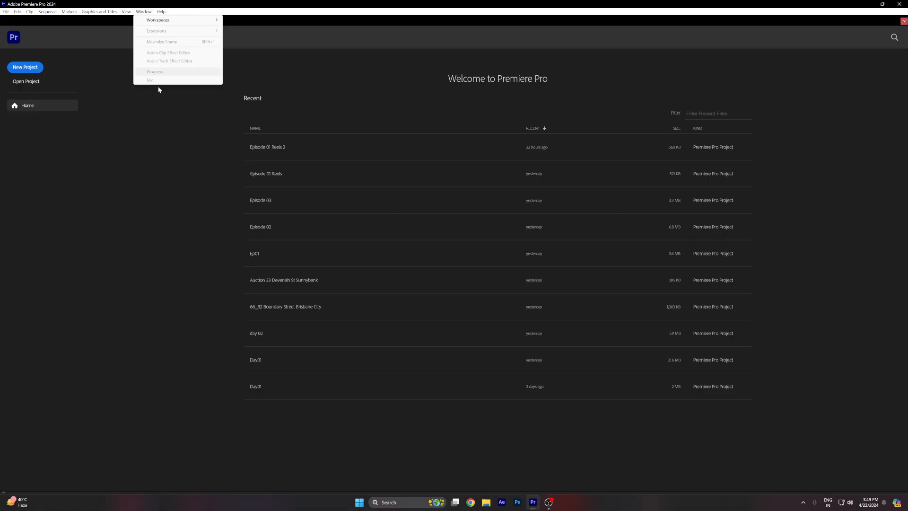
{"action": "left_click", "coordinate": [106, 154]}
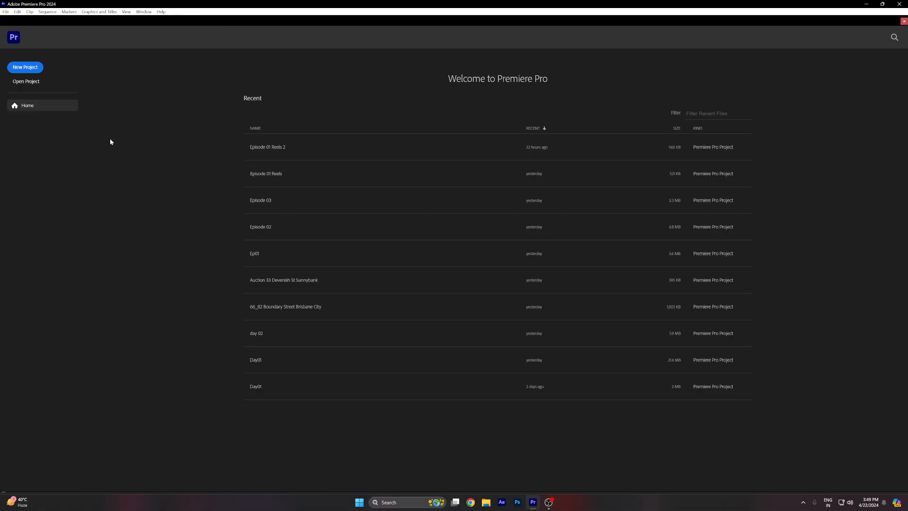
Create a new project named Tutorial in the E:\Projects location without selecting any media
{"action": "left_click", "coordinate": [24, 69]}
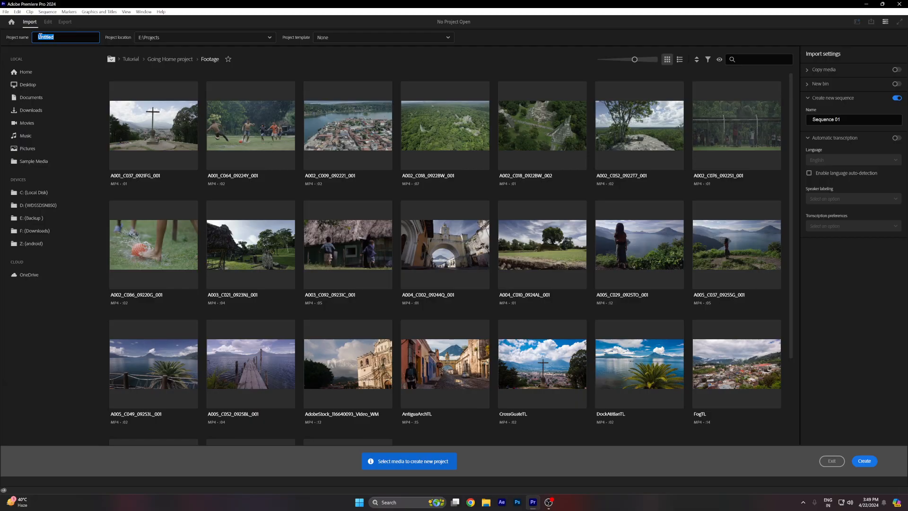
{"action": "type", "text": "Tutorial"}
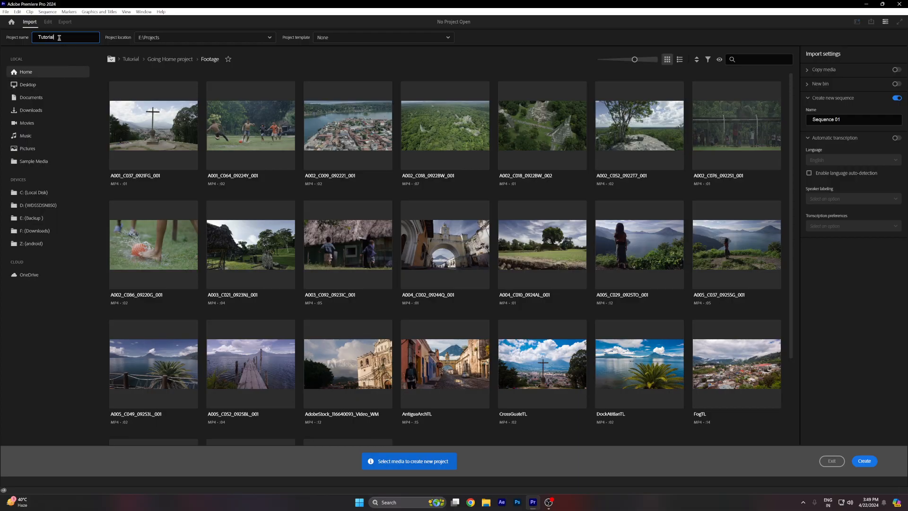
{"action": "left_click", "coordinate": [166, 39]}
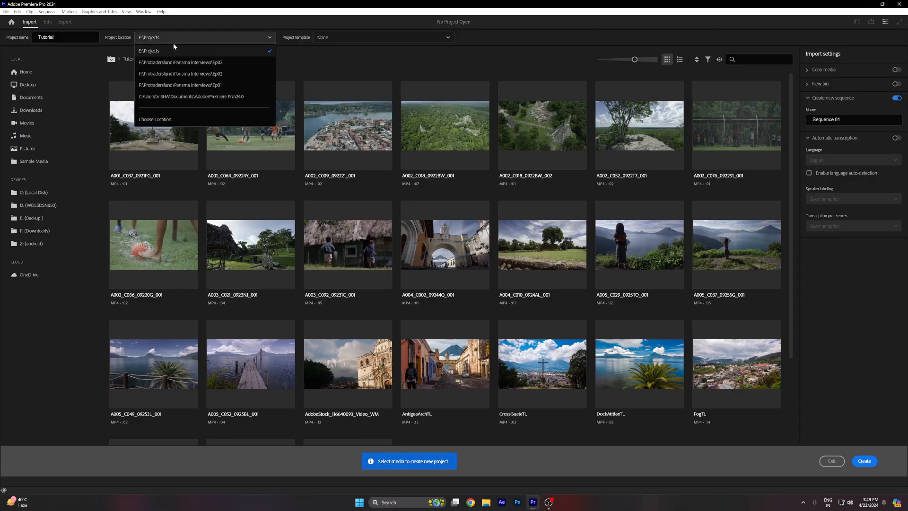
{"action": "left_click", "coordinate": [171, 47]}
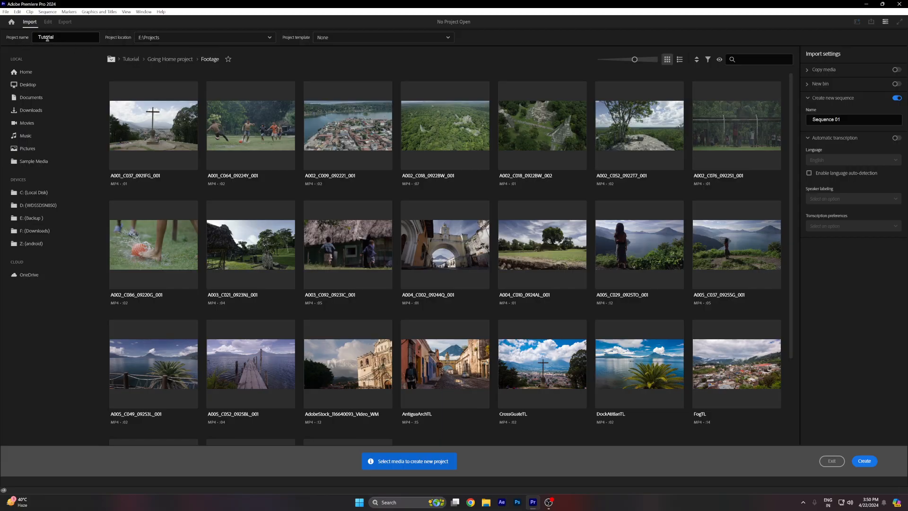
{"action": "left_click", "coordinate": [62, 39]}
{"action": "scroll", "coordinate": [630, 234], "scroll_direction": "down", "scroll_amount": 2}
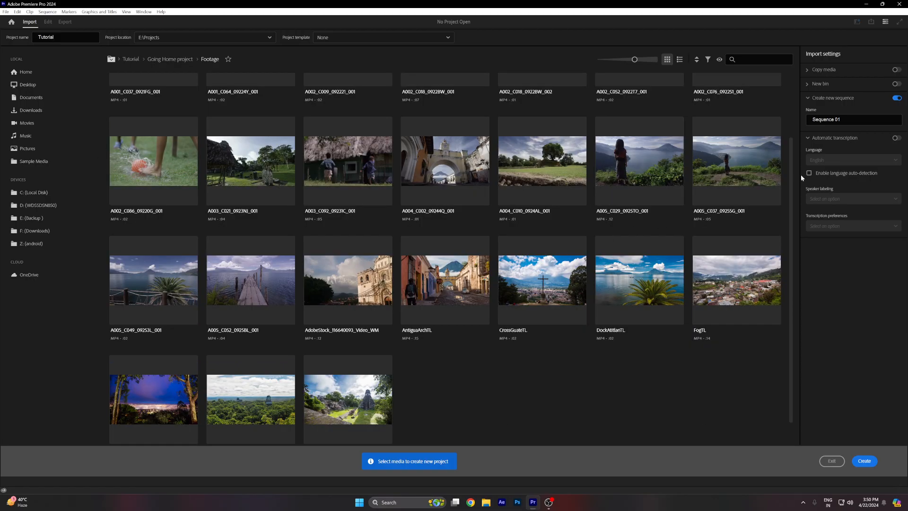
{"action": "scroll", "coordinate": [775, 142], "scroll_direction": "up", "scroll_amount": 3}
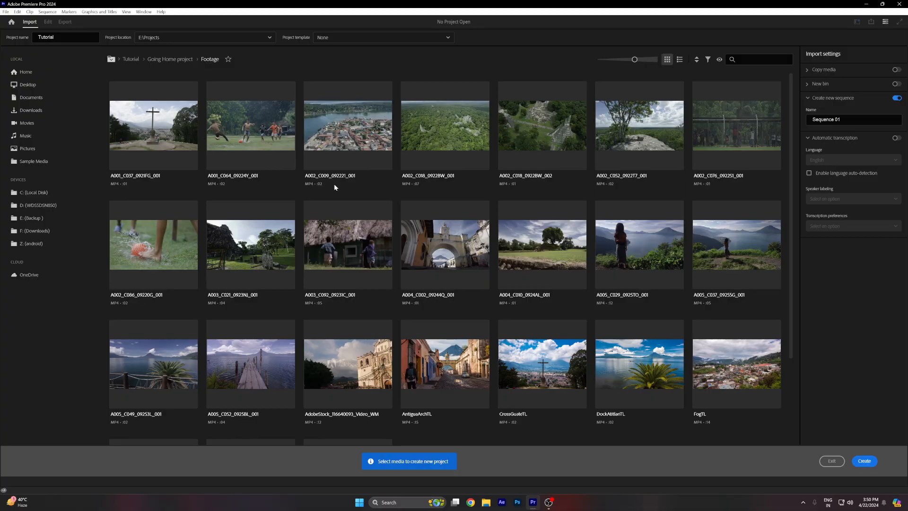
{"action": "scroll", "coordinate": [480, 212], "scroll_direction": "down", "scroll_amount": 3}
{"action": "scroll", "coordinate": [481, 211], "scroll_direction": "up", "scroll_amount": 3}
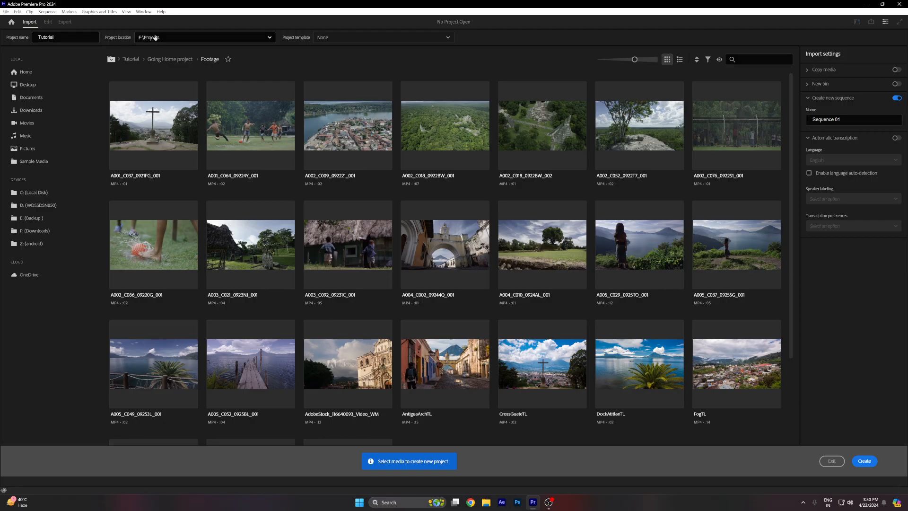
{"action": "left_click", "coordinate": [866, 461]}
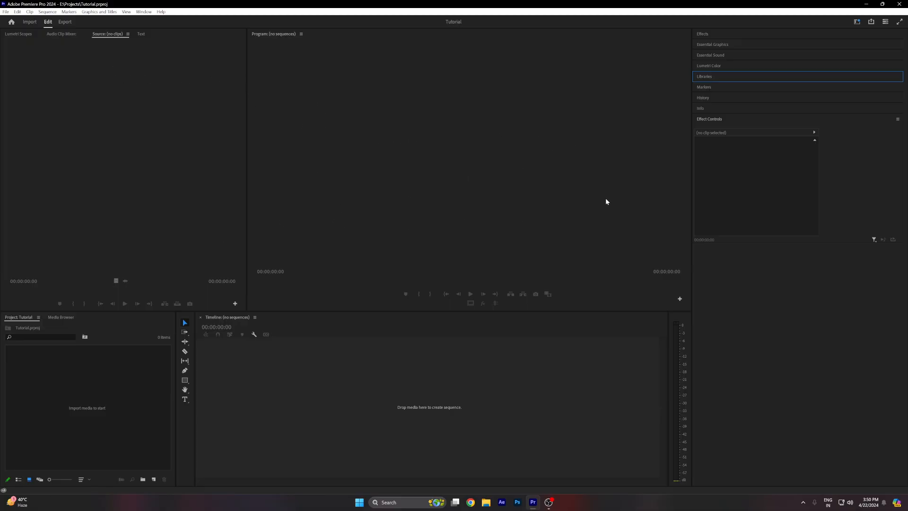
Resize the workspace panels, widening the Program monitor and Project panel while narrowing the effects column and the Tools panel
{"action": "left_click_drag", "start_coordinate": [692, 190], "coordinate": [740, 187]}
{"action": "left_click_drag", "start_coordinate": [673, 369], "coordinate": [711, 357]}
{"action": "left_click_drag", "start_coordinate": [195, 367], "coordinate": [246, 361]}
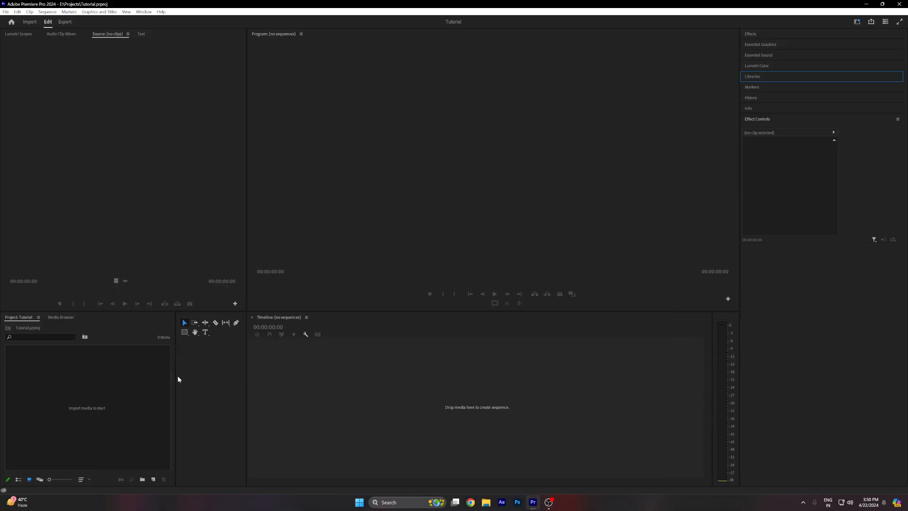
{"action": "left_click_drag", "start_coordinate": [175, 376], "coordinate": [222, 376]}
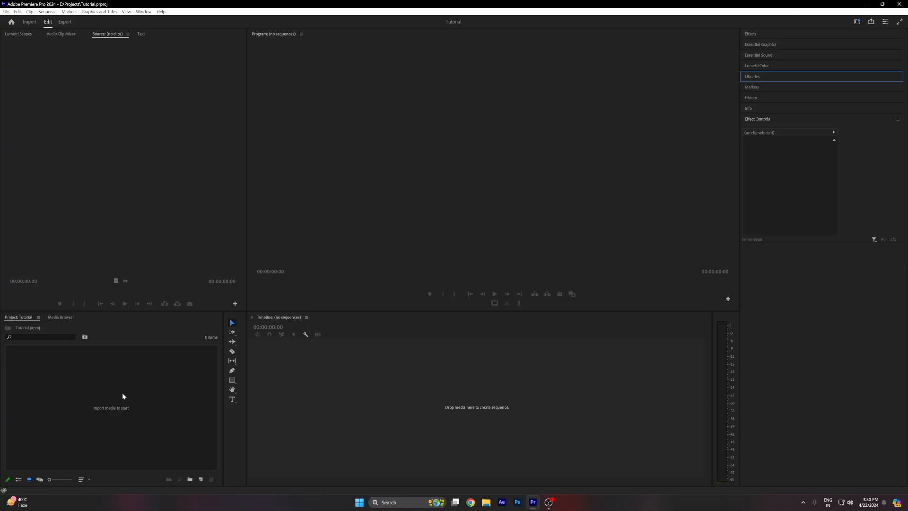
Switch to File Explorer, look through the Backup (E:), Downloads (F:) and WDSSDSN850 (D:) drives, and minimise its window
{"action": "left_click", "coordinate": [487, 502]}
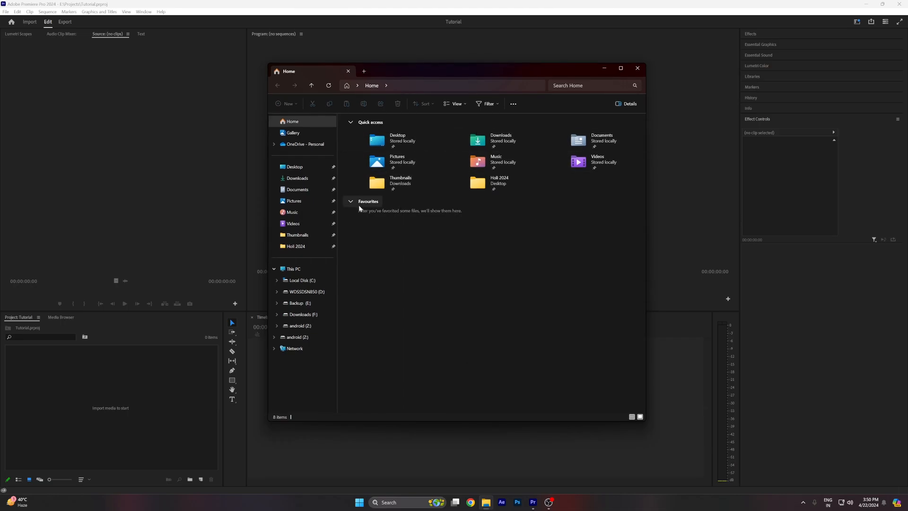
{"action": "left_click", "coordinate": [322, 297]}
{"action": "left_click", "coordinate": [312, 302]}
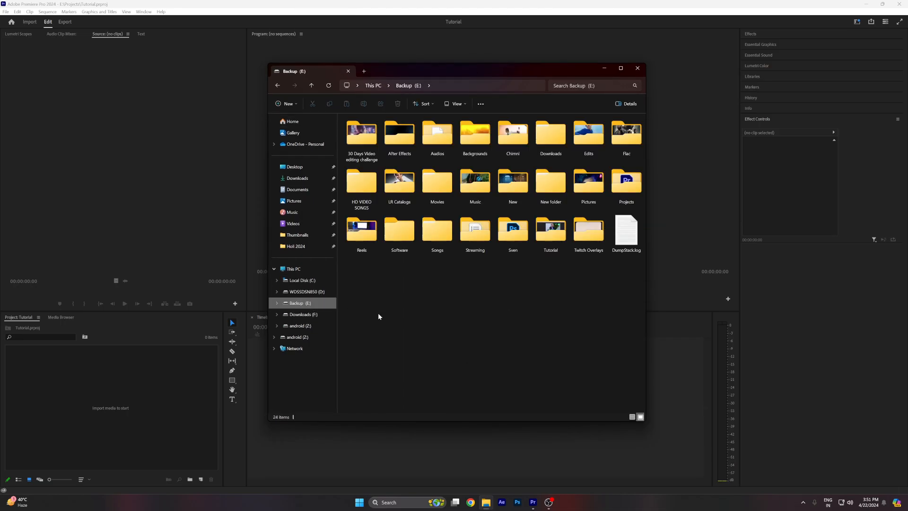
{"action": "left_click", "coordinate": [315, 314]}
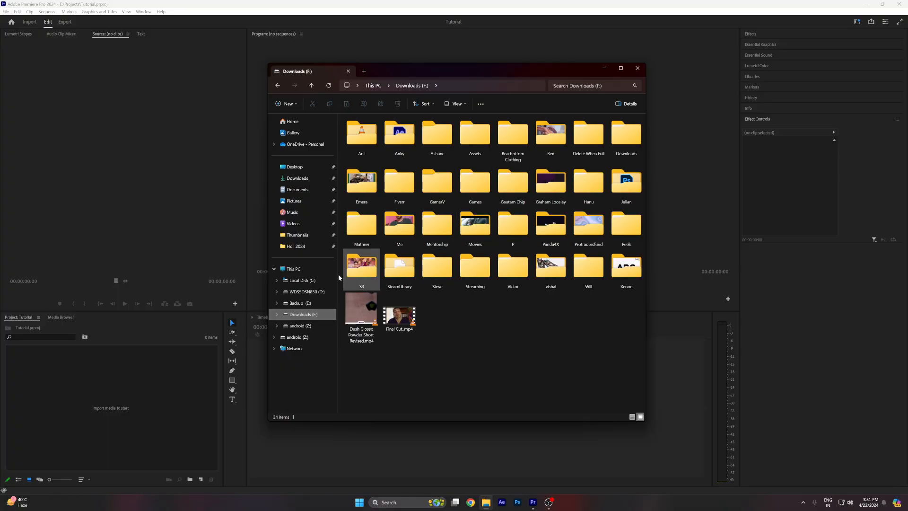
{"action": "left_click", "coordinate": [322, 297]}
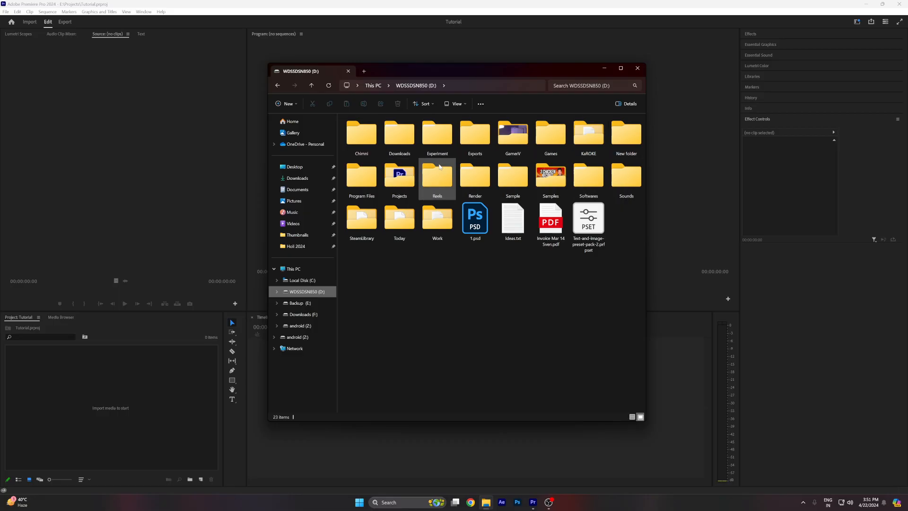
{"action": "left_click", "coordinate": [604, 68]}
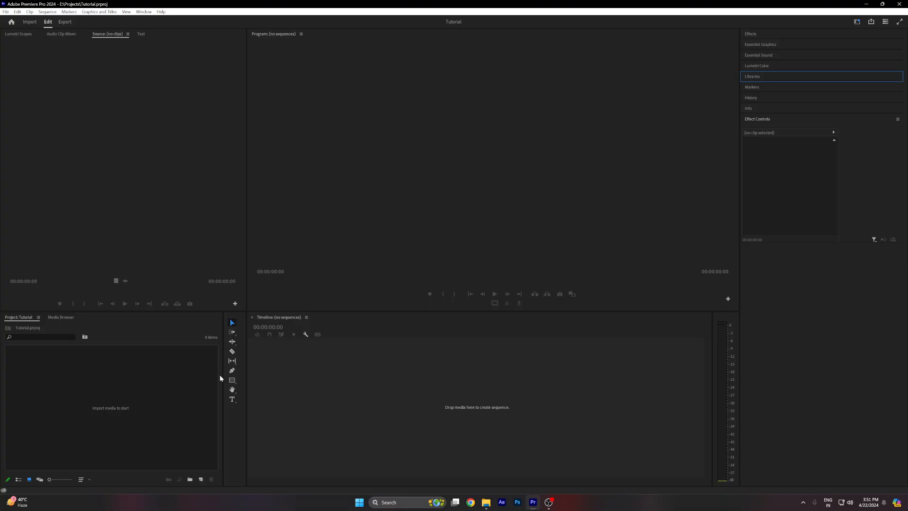
Widen the Timeline panel slightly and look through the folders of the D: drive in the Media Browser
{"action": "left_click_drag", "start_coordinate": [245, 371], "coordinate": [238, 377]}
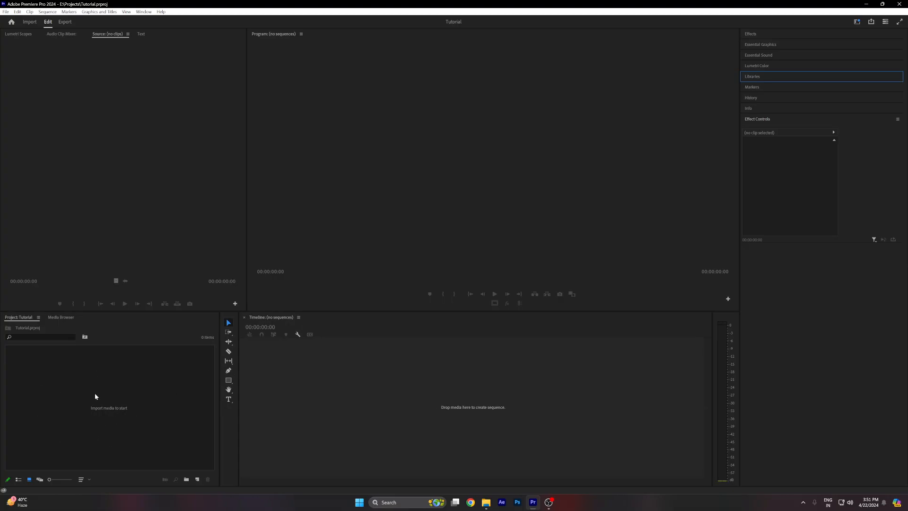
{"action": "left_click", "coordinate": [63, 317]}
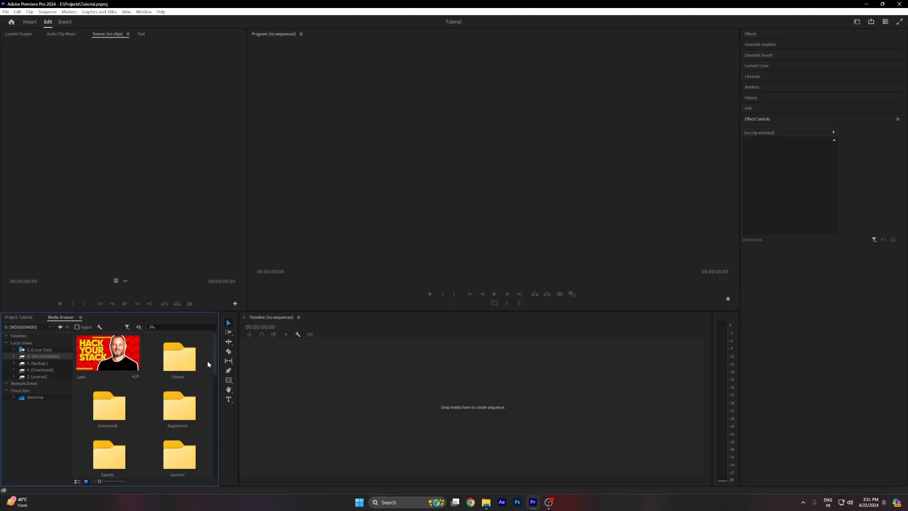
{"action": "scroll", "coordinate": [130, 406], "scroll_direction": "down", "scroll_amount": 5}
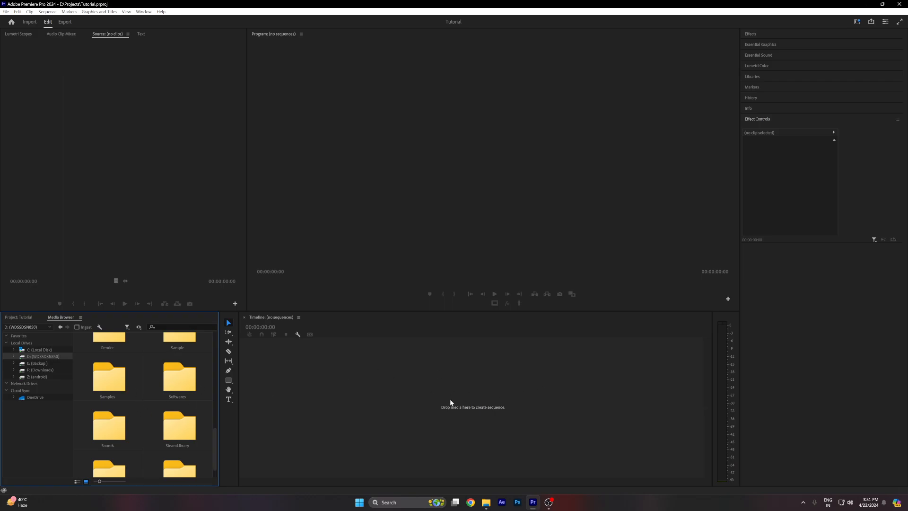
{"action": "scroll", "coordinate": [213, 448], "scroll_direction": "up", "scroll_amount": 5}
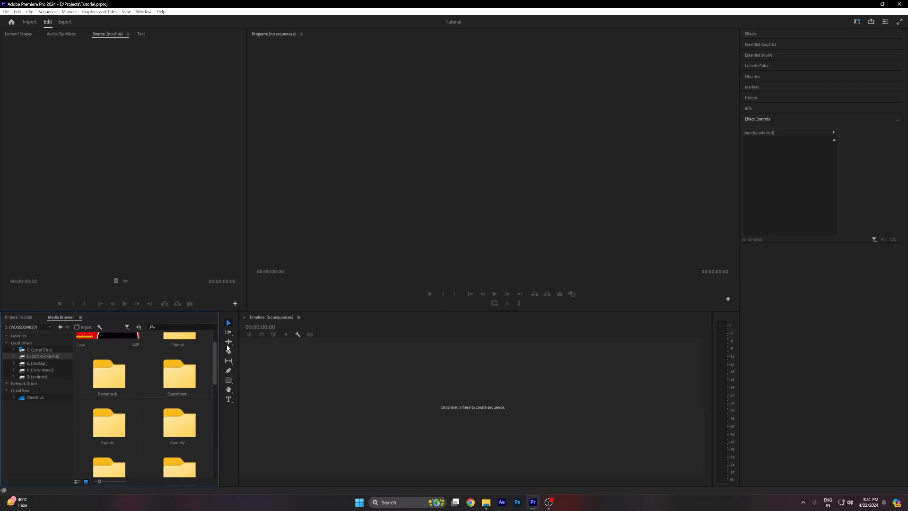
Close the Media Browser panel and restore it beside the Project panel
{"action": "left_click", "coordinate": [81, 318]}
{"action": "left_click", "coordinate": [120, 320]}
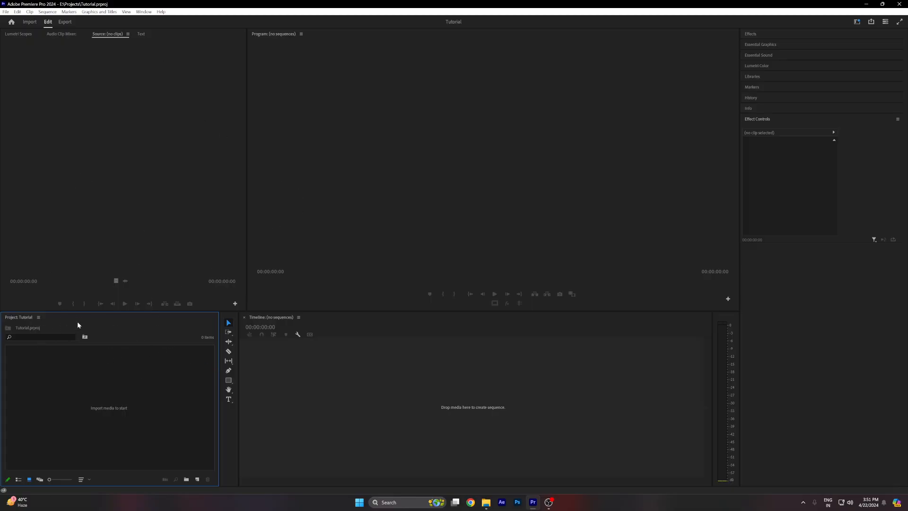
{"action": "left_click", "coordinate": [143, 12]}
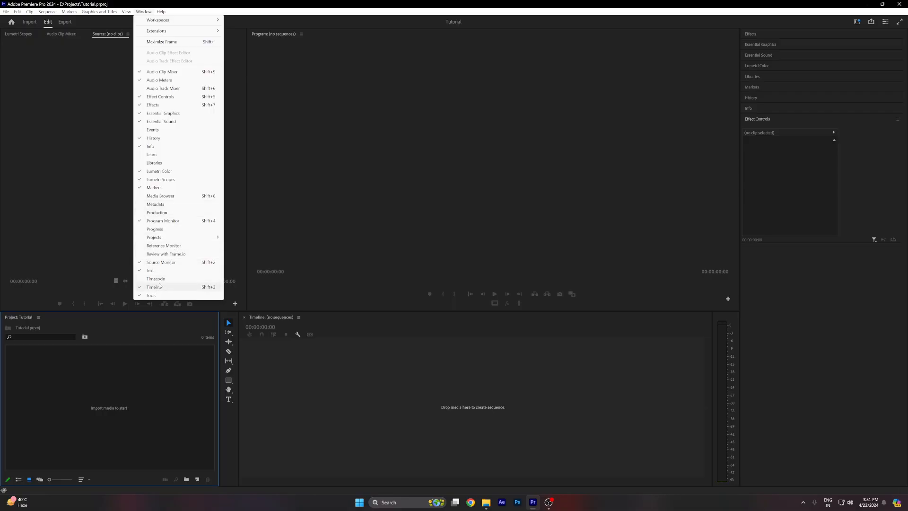
{"action": "left_click", "coordinate": [161, 198]}
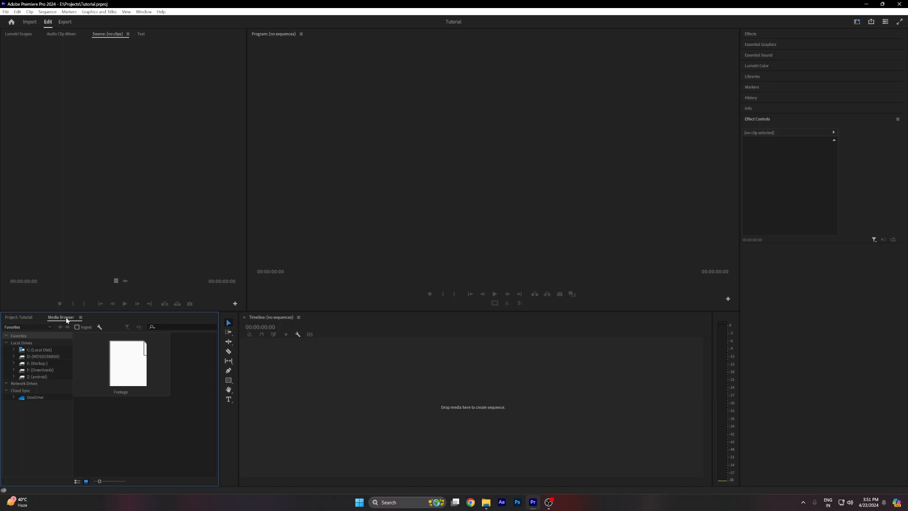
Try docking the Media Browser with the Program monitor and in the effects column, and return it to the Project panel's group
{"action": "left_click_drag", "start_coordinate": [62, 320], "coordinate": [445, 144]}
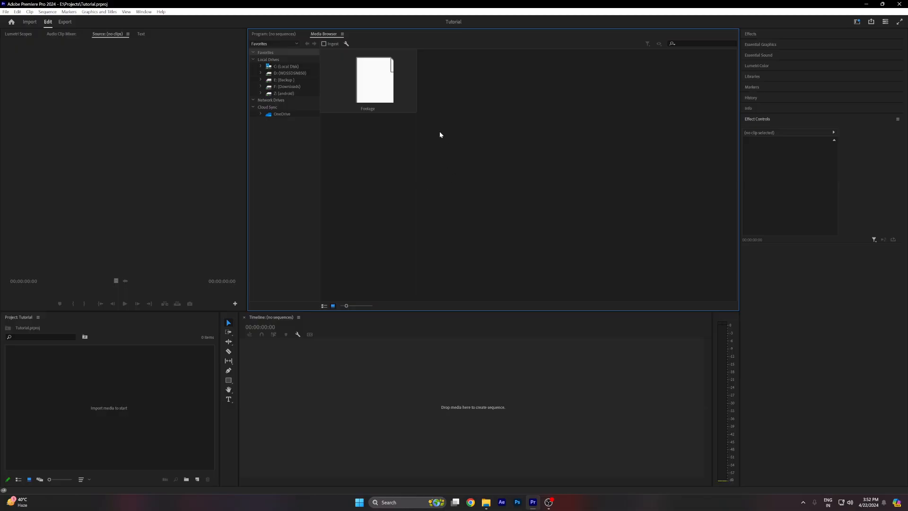
{"action": "left_click_drag", "start_coordinate": [339, 36], "coordinate": [868, 176]}
{"action": "left_click_drag", "start_coordinate": [762, 130], "coordinate": [85, 331]}
Reorder the panel group so Project comes before Media Browser, and show the Media Browser
{"action": "left_click_drag", "start_coordinate": [22, 317], "coordinate": [56, 408]}
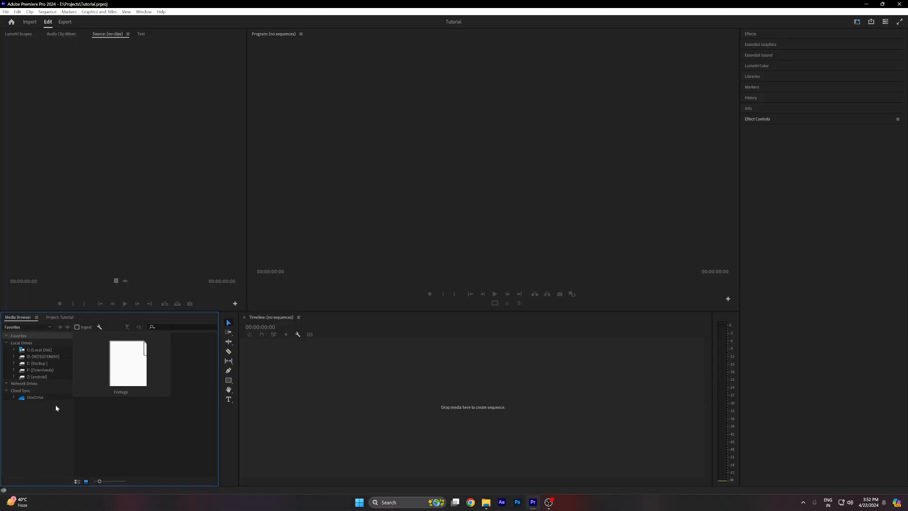
{"action": "left_click", "coordinate": [56, 316]}
{"action": "left_click_drag", "start_coordinate": [28, 318], "coordinate": [64, 320]}
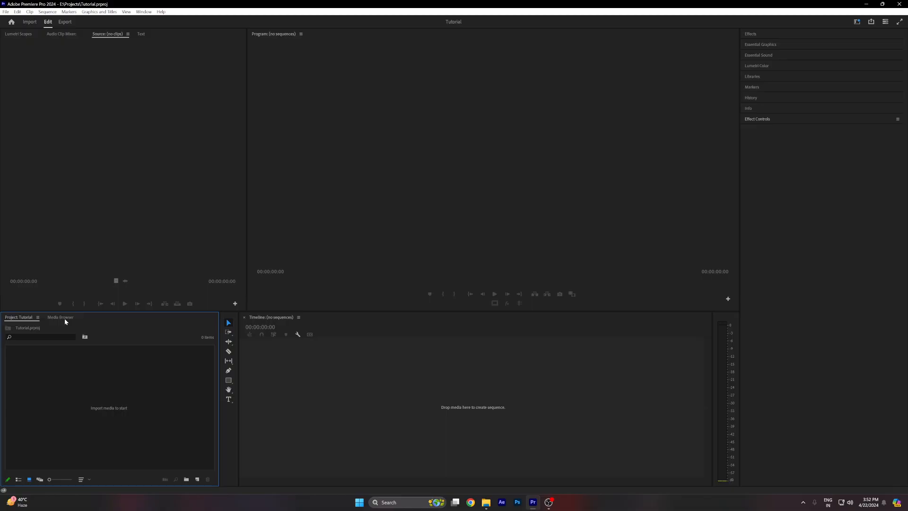
{"action": "left_click", "coordinate": [65, 320]}
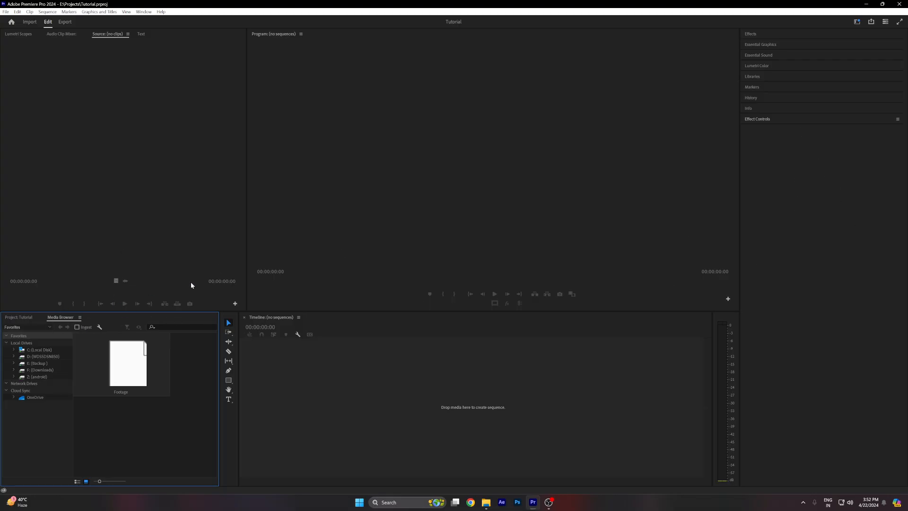
Close the Media Browser panel so only the Project panel remains in its group
{"action": "left_click", "coordinate": [79, 317]}
{"action": "left_click", "coordinate": [83, 381]}
{"action": "left_click", "coordinate": [79, 318]}
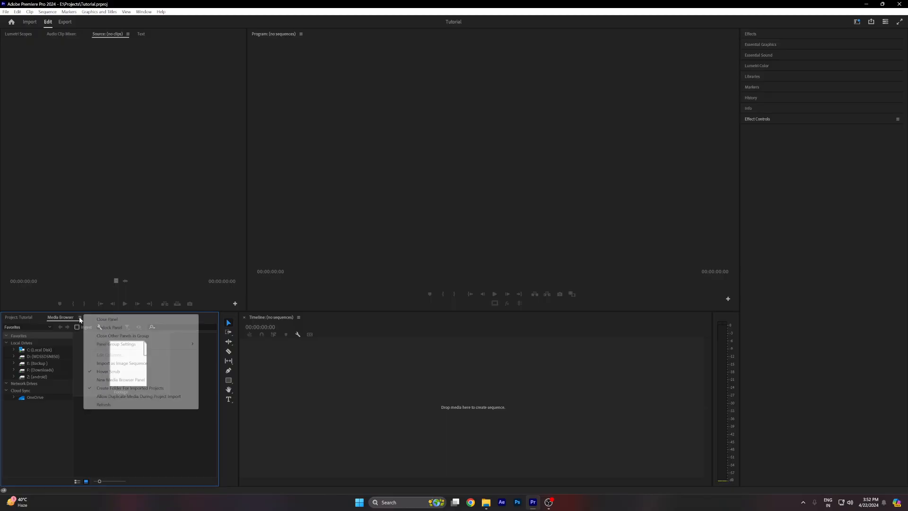
{"action": "left_click", "coordinate": [118, 320]}
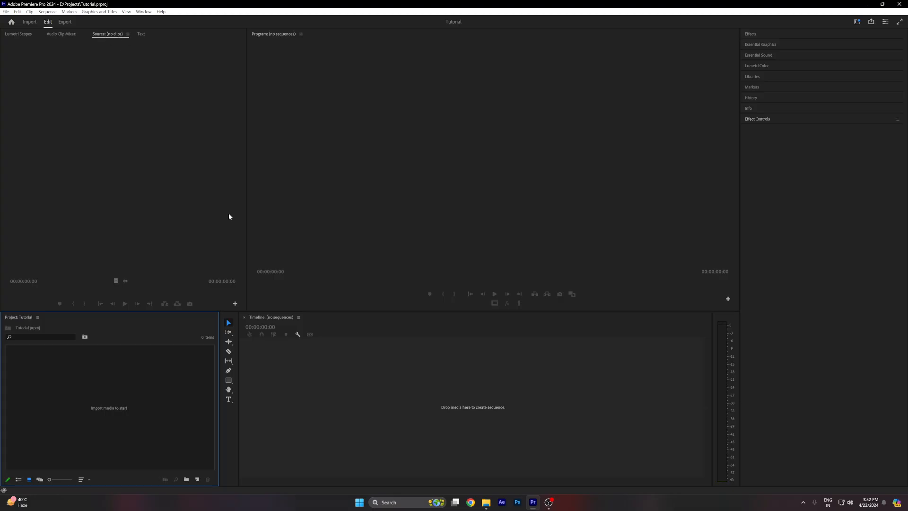
Switch to File Explorer, open the Nepal > Day 1 > Gopro folder on drive Z:, and place its window clear of the Project panel
{"action": "left_click", "coordinate": [487, 502]}
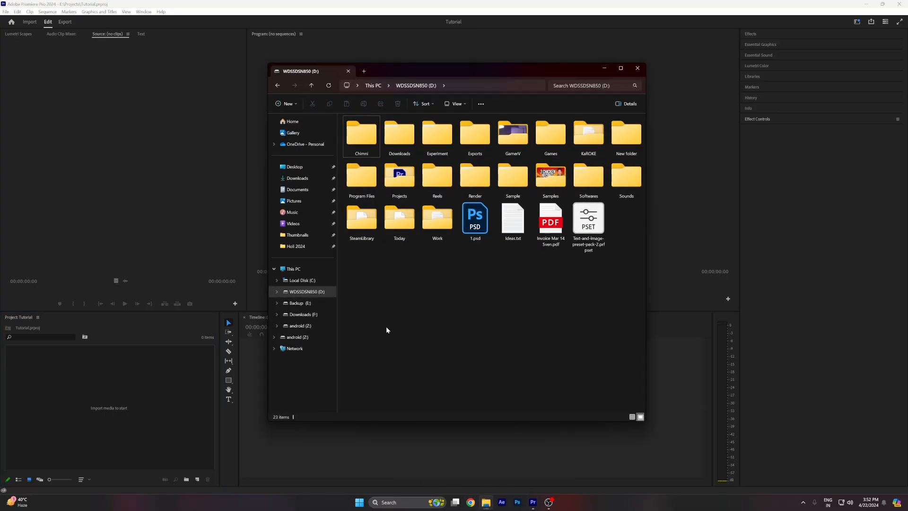
{"action": "left_click", "coordinate": [313, 331]}
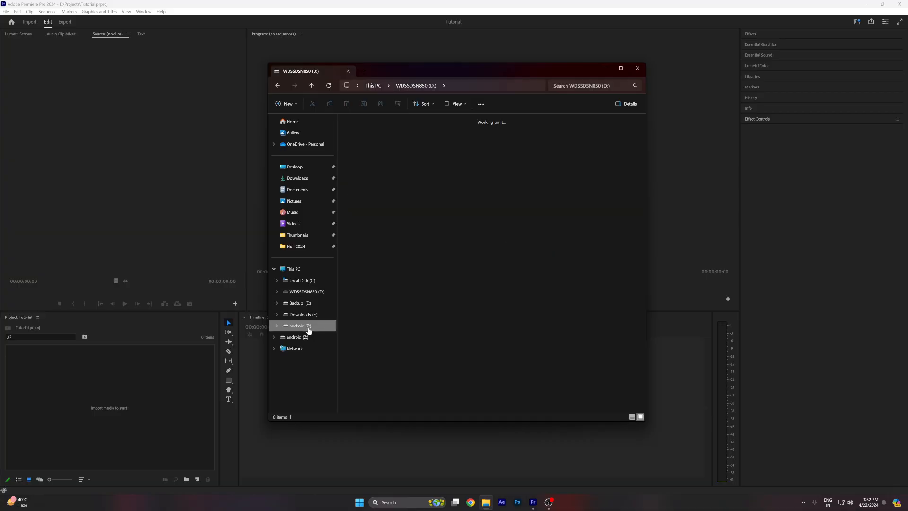
{"action": "left_click_drag", "start_coordinate": [448, 67], "coordinate": [2, 156]}
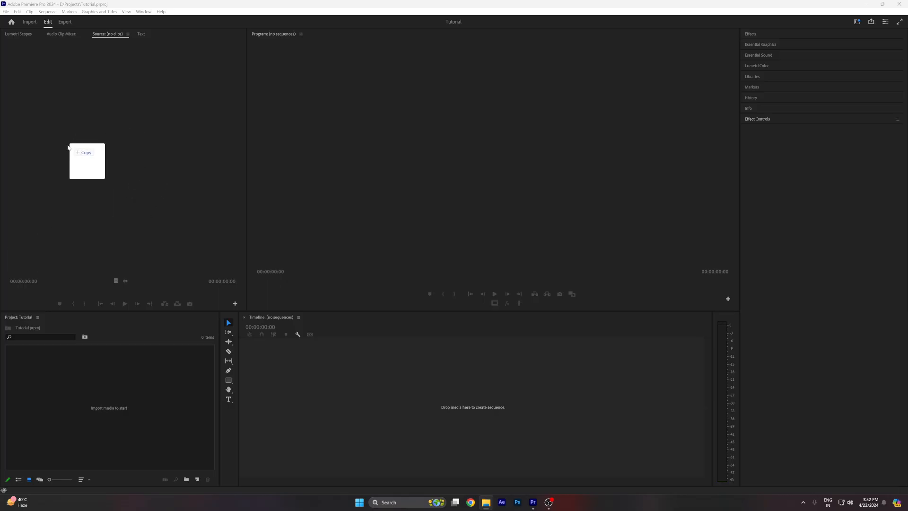
{"action": "left_click_drag", "start_coordinate": [4, 189], "coordinate": [381, 90]}
{"action": "left_click", "coordinate": [311, 173]}
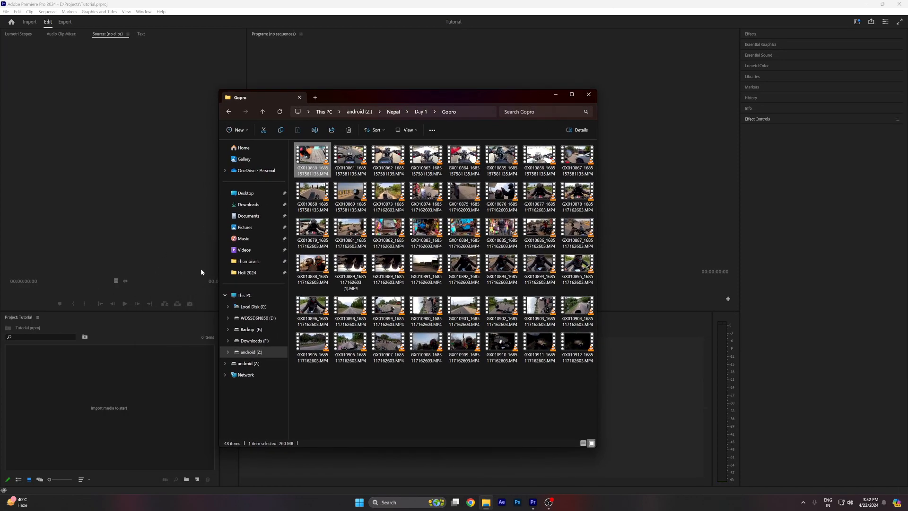
{"action": "left_click_drag", "start_coordinate": [342, 93], "coordinate": [513, 79]}
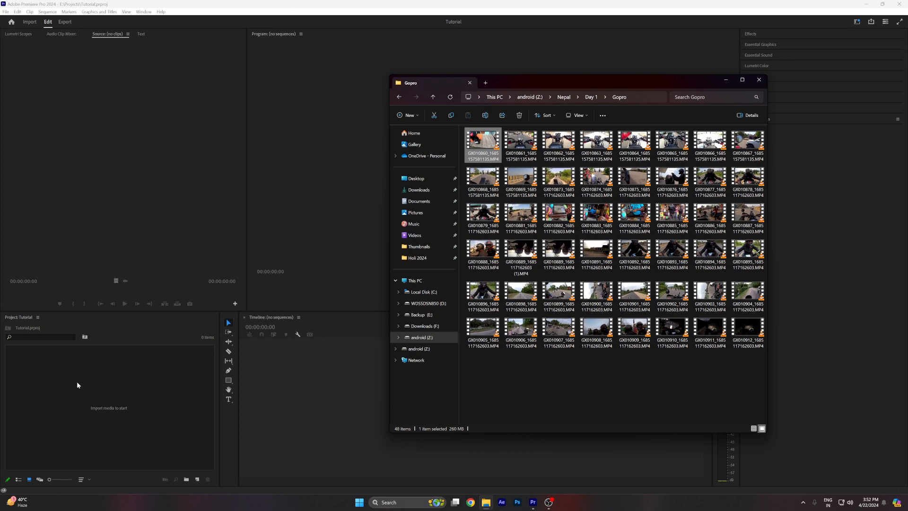
{"action": "mouse_move", "coordinate": [480, 140]}
{"action": "left_mouse_down"}
{"action": "mouse_move", "coordinate": [409, 218]}
{"action": "mouse_move", "coordinate": [320, 411]}
{"action": "mouse_move", "coordinate": [492, 151]}
{"action": "mouse_move", "coordinate": [482, 154]}
{"action": "left_mouse_up"}
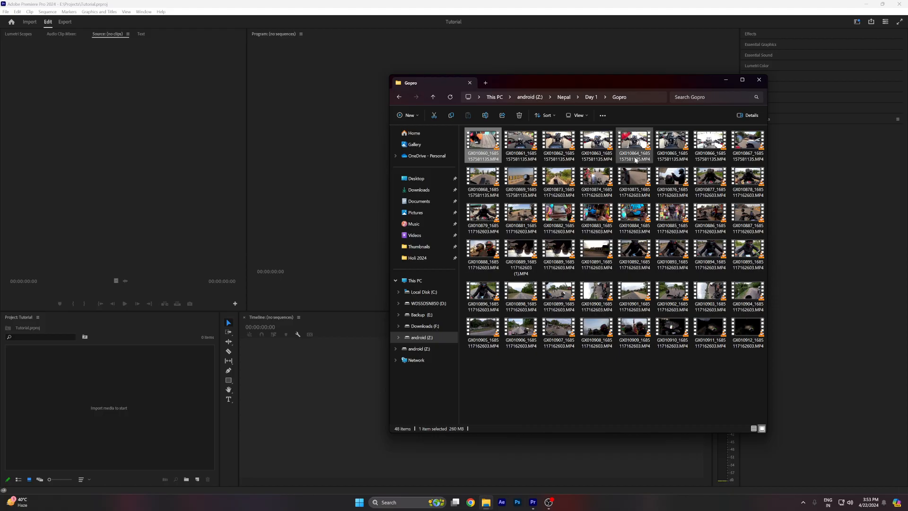
{"action": "left_click_drag", "start_coordinate": [487, 365], "coordinate": [742, 156]}
{"action": "left_click", "coordinate": [564, 378]}
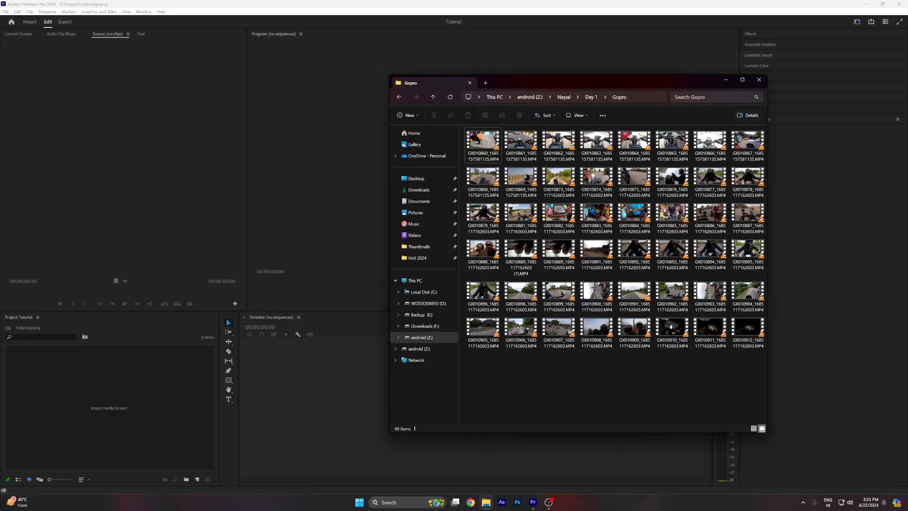
{"action": "left_click", "coordinate": [726, 79]}
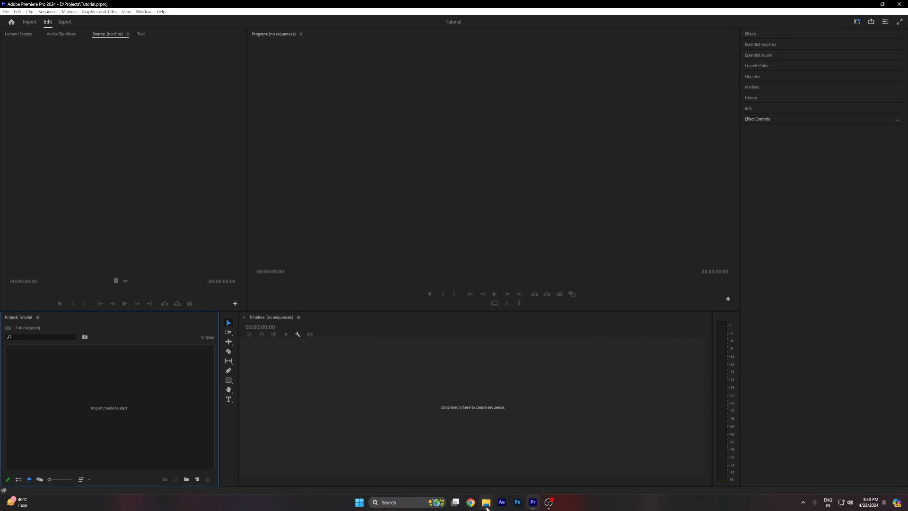
{"action": "left_click", "coordinate": [485, 502]}
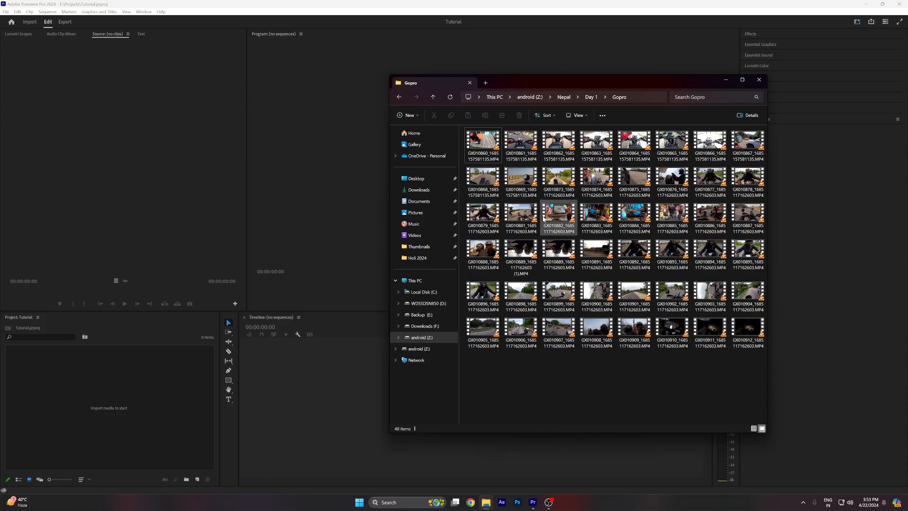
Load the GX010860 clip from the Gopro folder into the Source monitor and mark an In point about a third of the way through
{"action": "left_click_drag", "start_coordinate": [482, 142], "coordinate": [126, 155]}
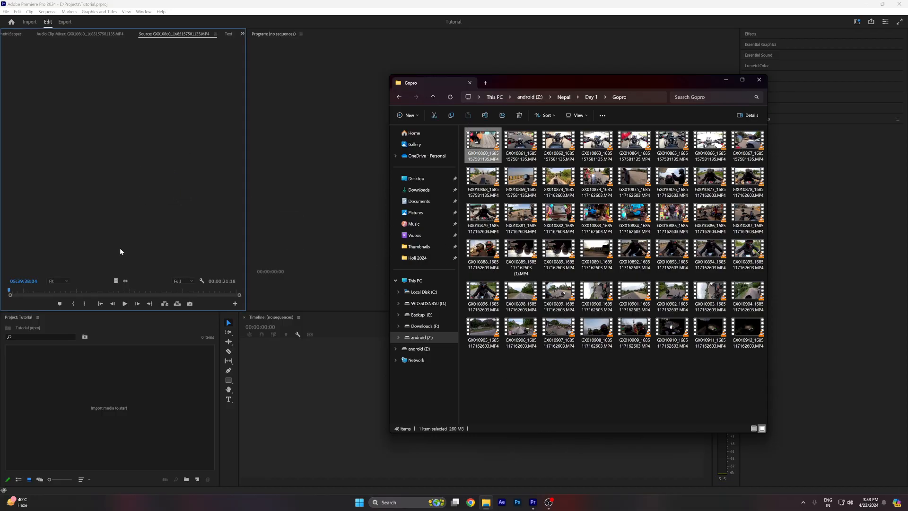
{"action": "left_click", "coordinate": [50, 294]}
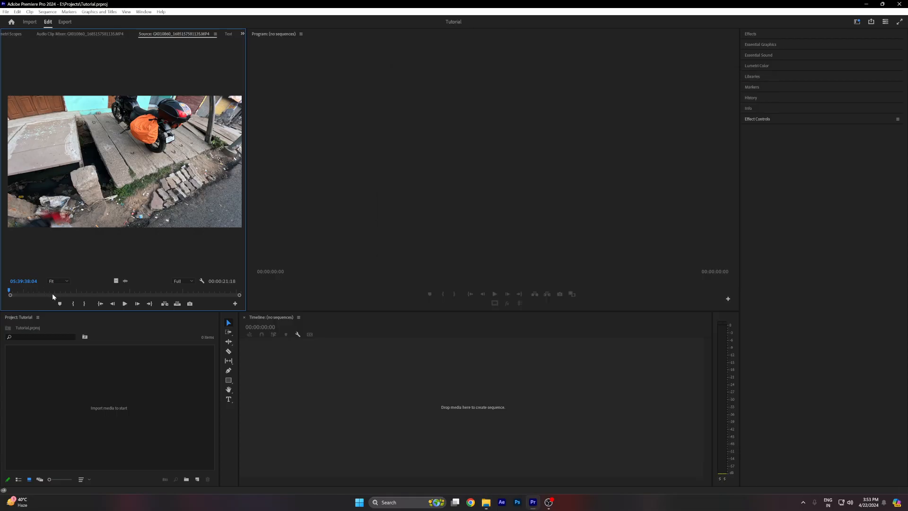
{"action": "left_click_drag", "start_coordinate": [57, 290], "coordinate": [97, 288]}
{"action": "left_click", "coordinate": [74, 305]}
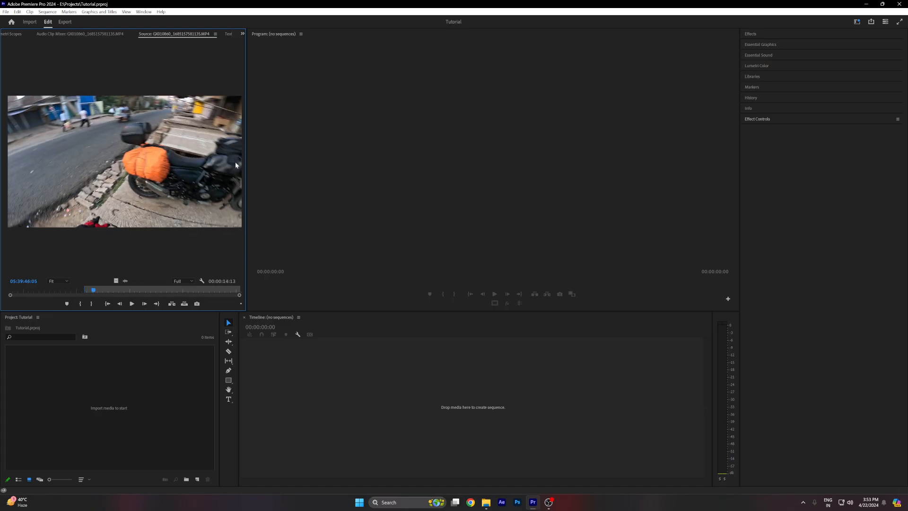
{"action": "left_click", "coordinate": [487, 502]}
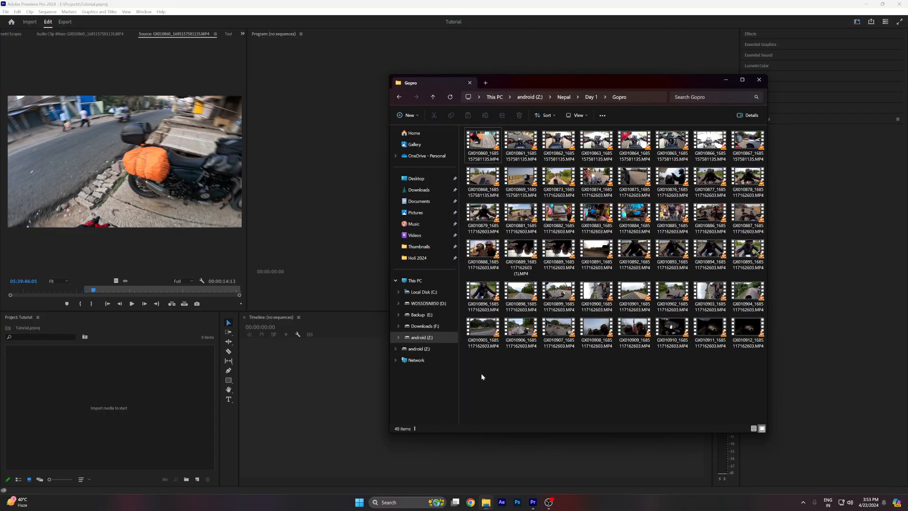
{"action": "left_click", "coordinate": [726, 80]}
{"action": "left_click", "coordinate": [486, 502]}
{"action": "left_click", "coordinate": [519, 142]}
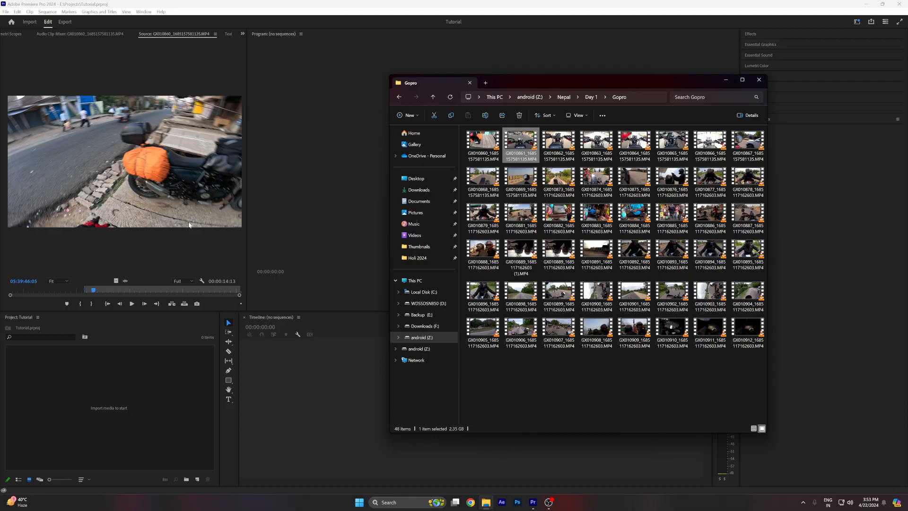
{"action": "left_click", "coordinate": [727, 79]}
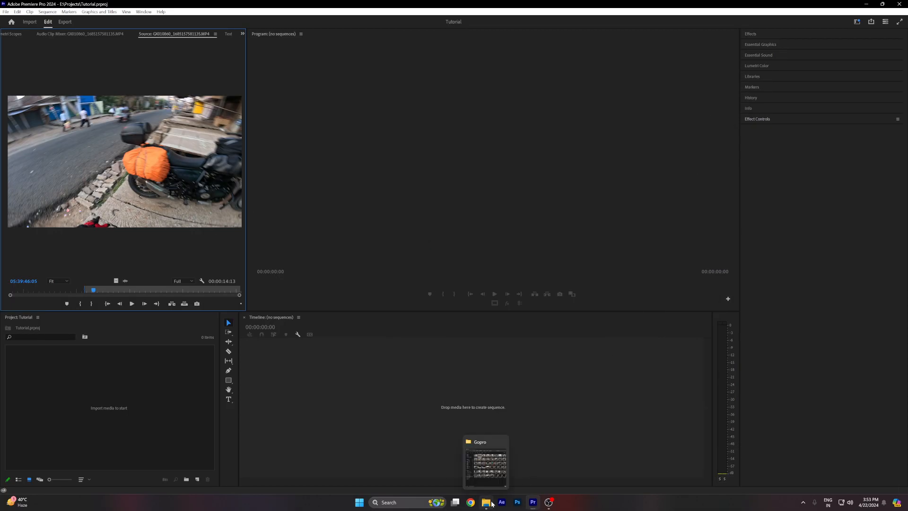
{"action": "left_click", "coordinate": [492, 504]}
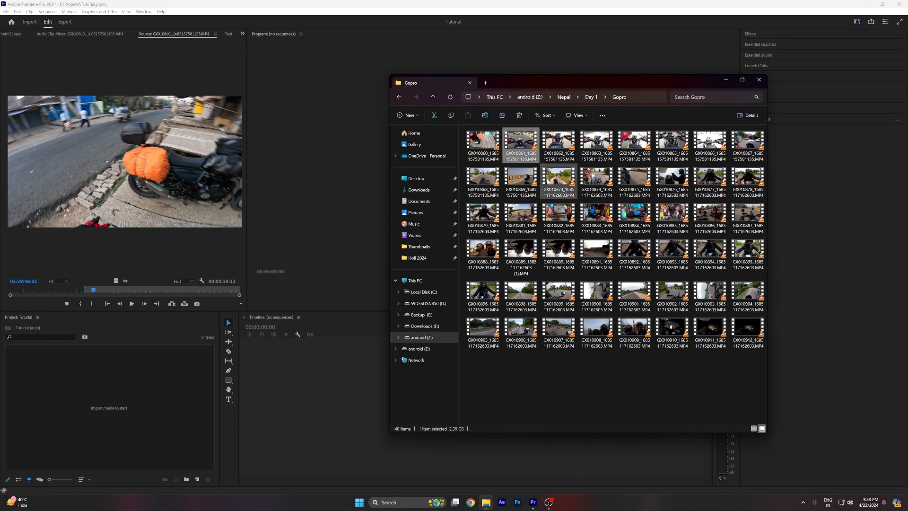
{"action": "left_click", "coordinate": [727, 79]}
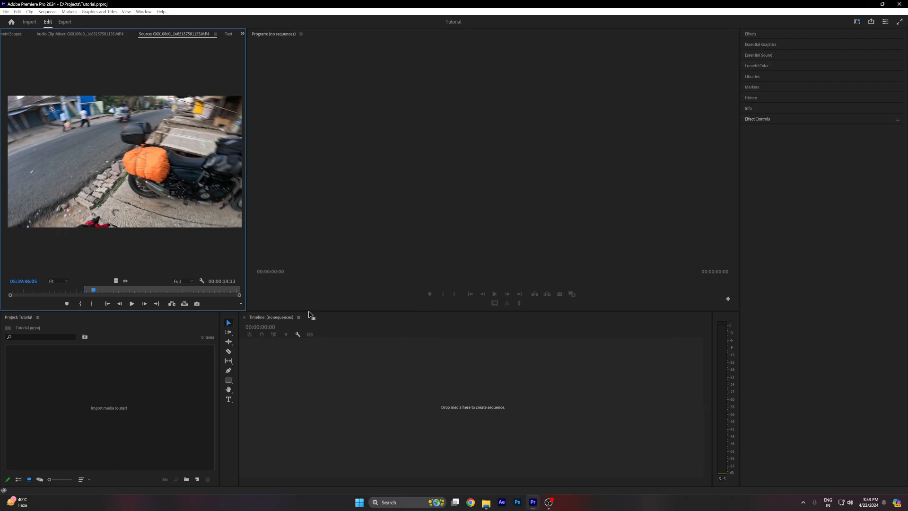
{"action": "left_click", "coordinate": [492, 500]}
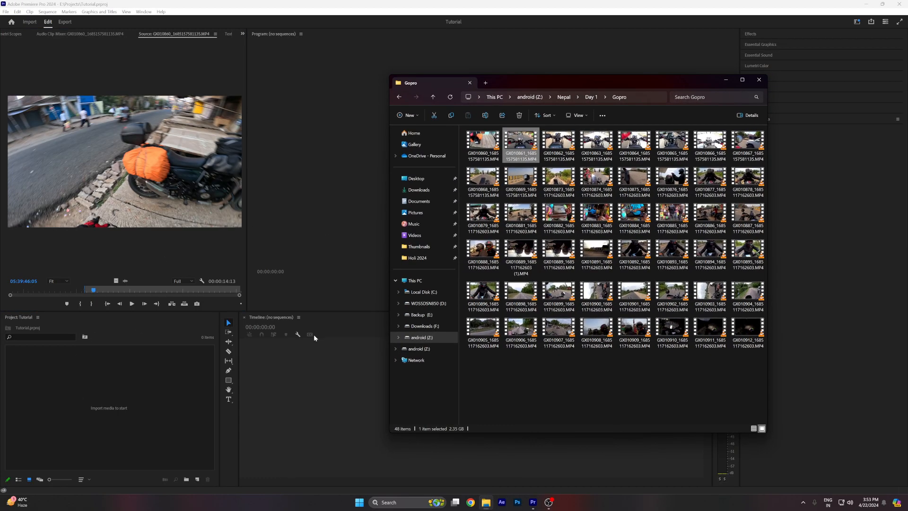
{"action": "left_click_drag", "start_coordinate": [492, 379], "coordinate": [762, 137]}
{"action": "left_click_drag", "start_coordinate": [680, 208], "coordinate": [398, 370]}
{"action": "left_click", "coordinate": [540, 379]}
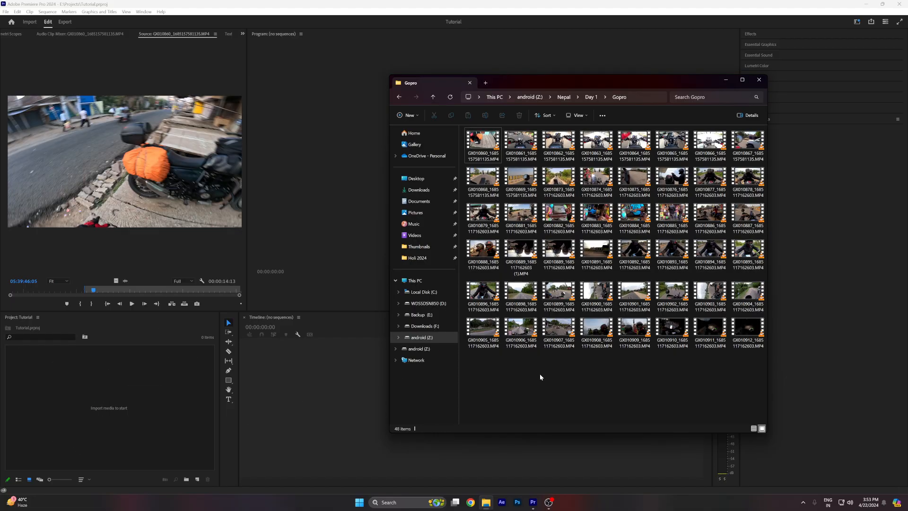
{"action": "left_click_drag", "start_coordinate": [465, 148], "coordinate": [548, 144]}
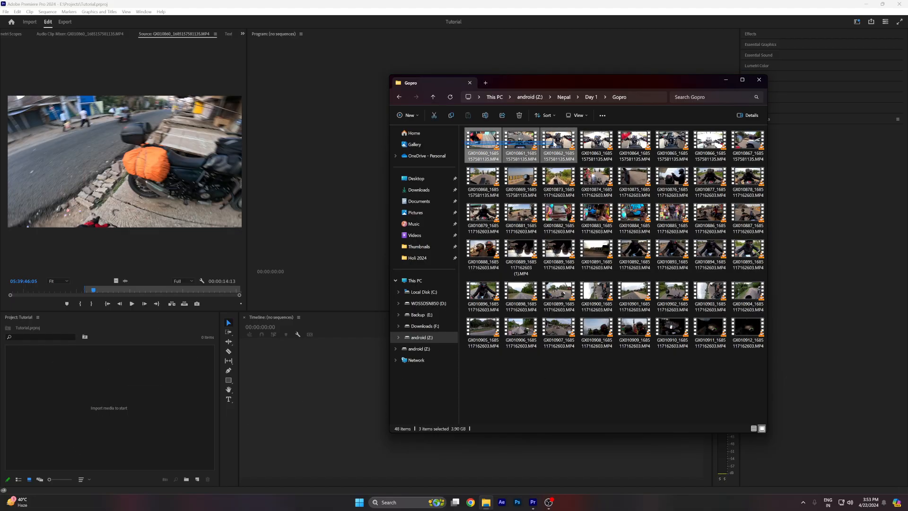
Import clips GX011165.MP4 through GX011171.MP4 from the Nepal > Day 6-7 > 100GOPRO folder into the Project panel, and minimize File Explorer
{"action": "left_click", "coordinate": [564, 97]}
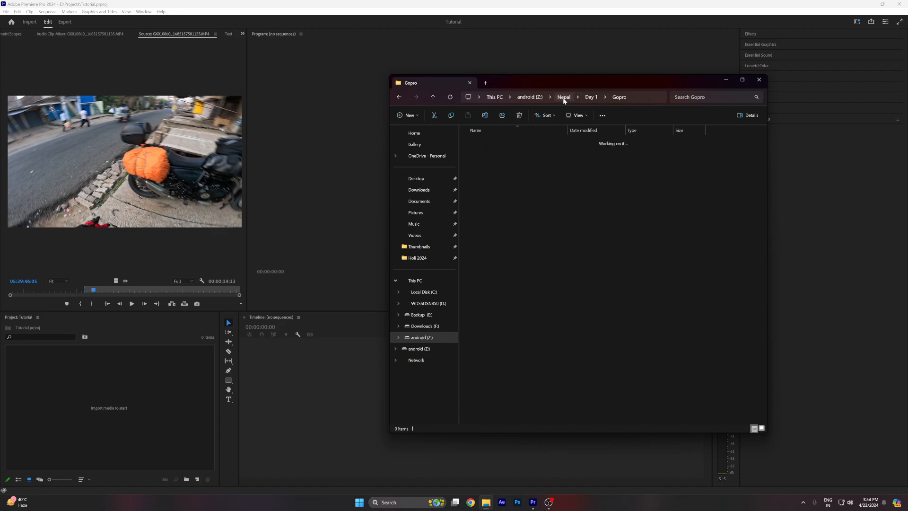
{"action": "double_click", "coordinate": [489, 198]}
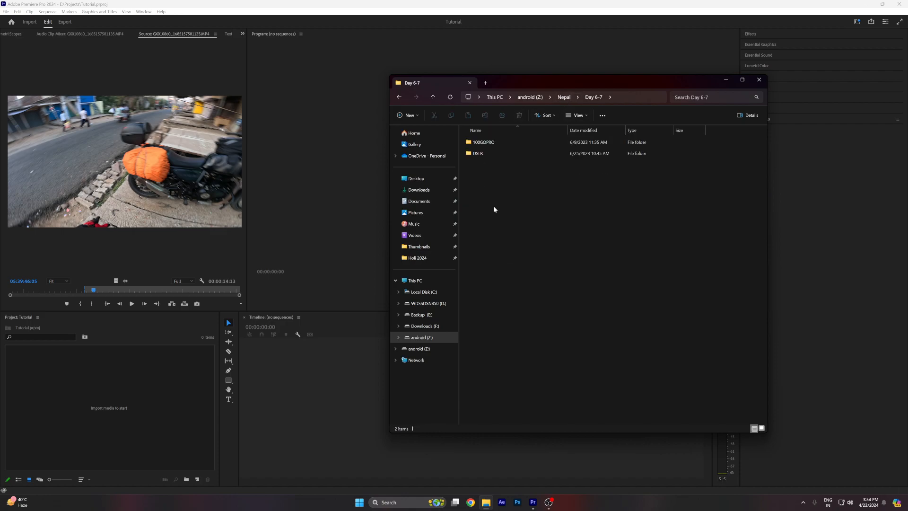
{"action": "double_click", "coordinate": [490, 142]}
{"action": "left_click_drag", "start_coordinate": [466, 153], "coordinate": [728, 155]}
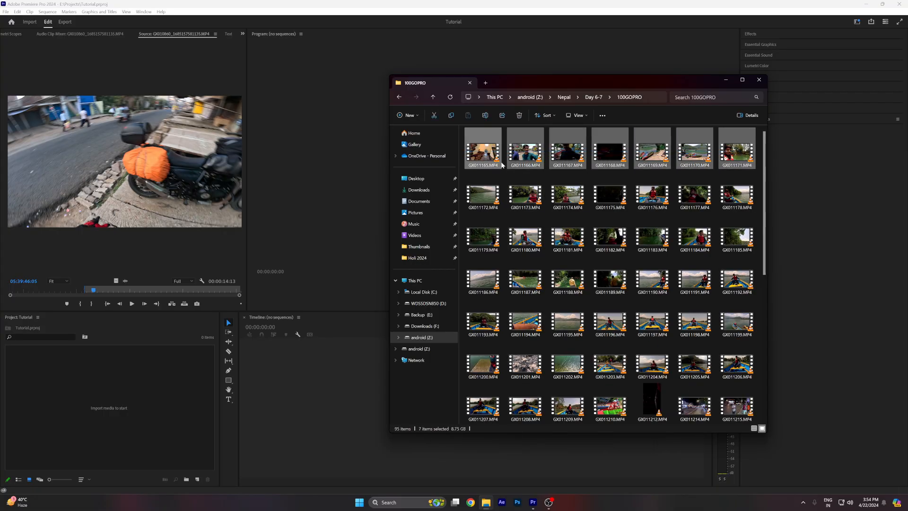
{"action": "left_click_drag", "start_coordinate": [487, 152], "coordinate": [92, 374]}
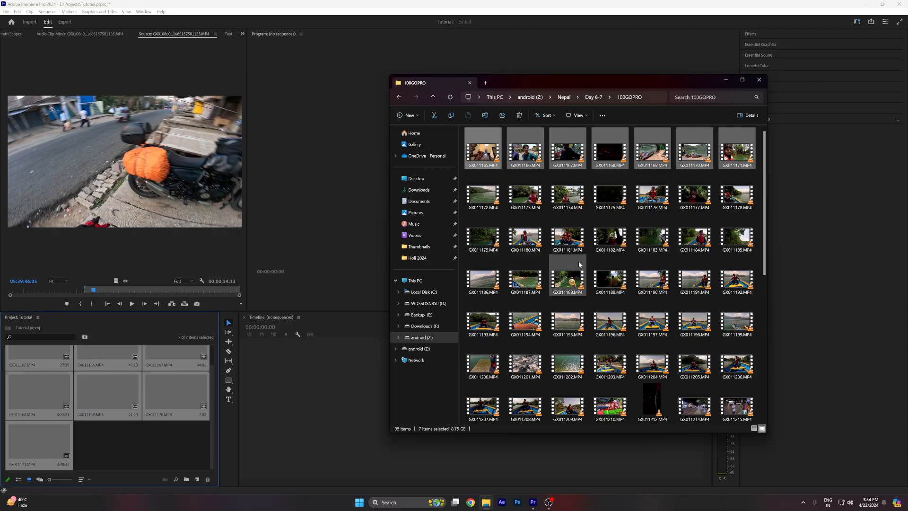
{"action": "left_click", "coordinate": [726, 79]}
Deselect the imported clips and make the Project panel taller and wider so all their thumbnails fit
{"action": "left_click_drag", "start_coordinate": [215, 356], "coordinate": [214, 401]}
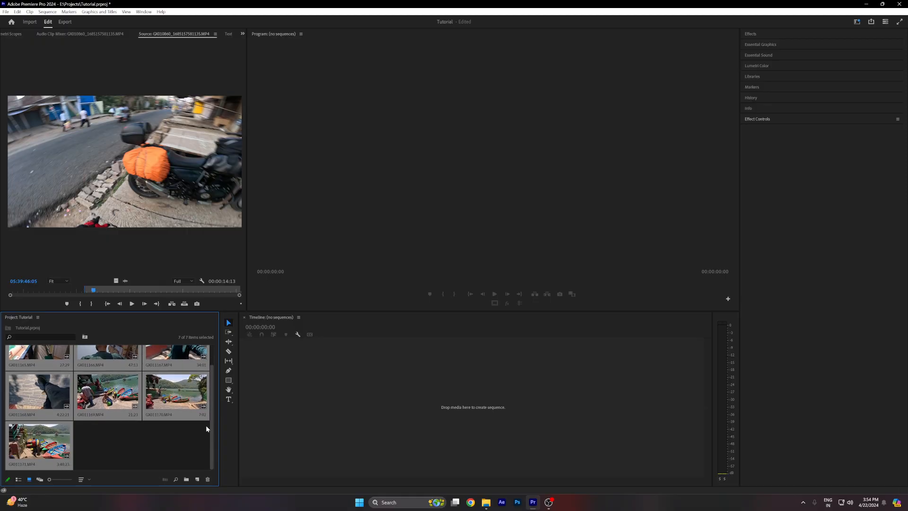
{"action": "left_click", "coordinate": [125, 443]}
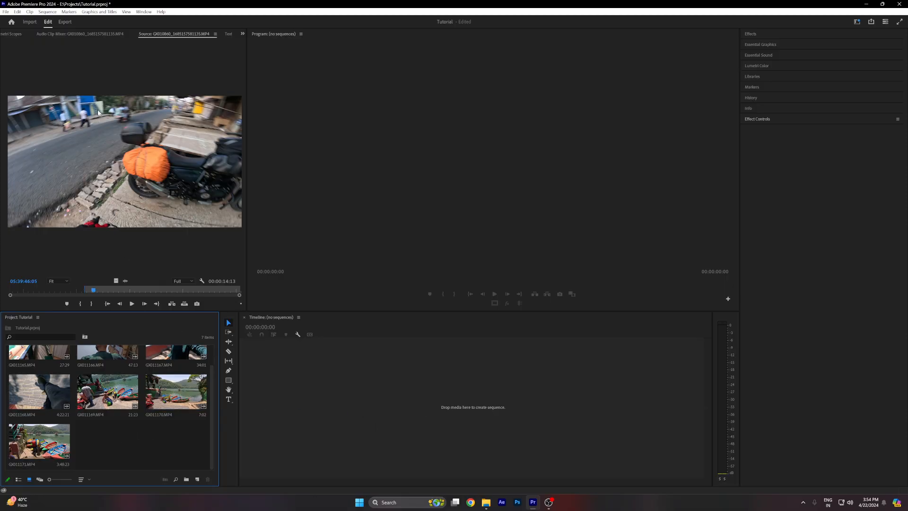
{"action": "scroll", "coordinate": [213, 403], "scroll_direction": "up", "scroll_amount": 1}
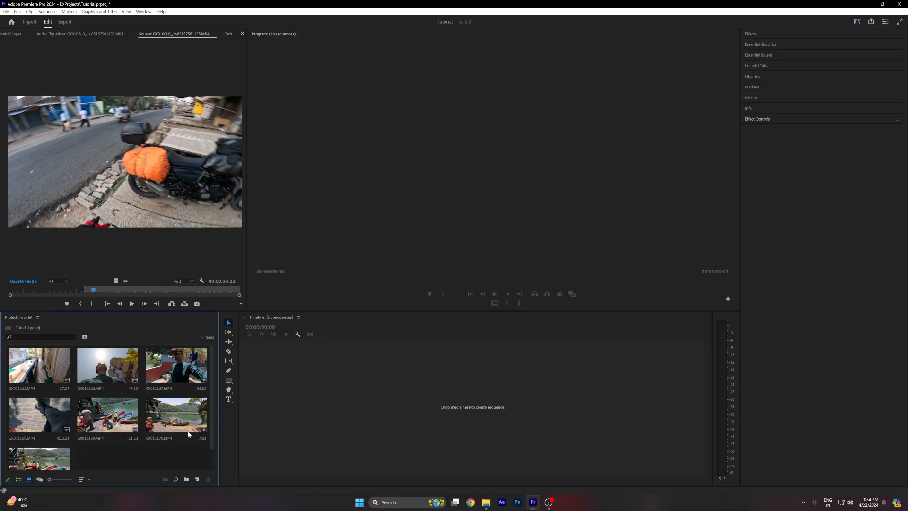
{"action": "left_click", "coordinate": [174, 310]}
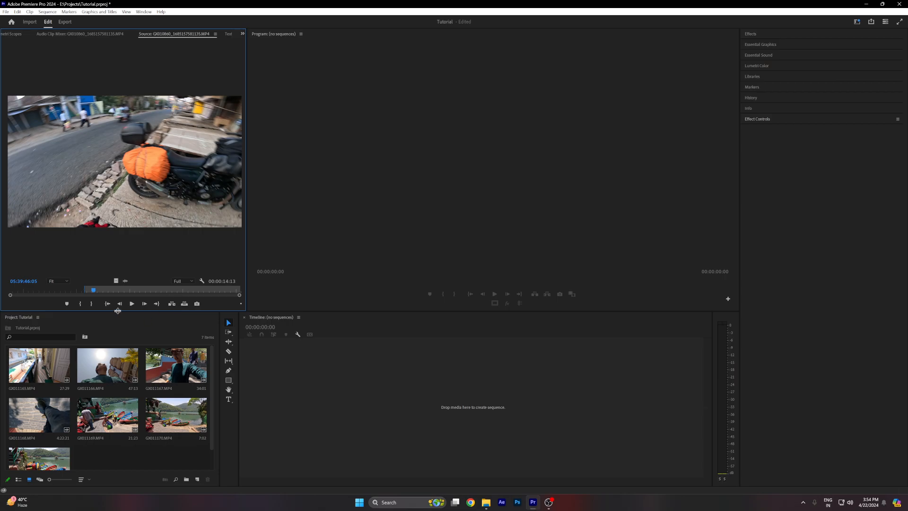
{"action": "left_click_drag", "start_coordinate": [118, 311], "coordinate": [129, 279]}
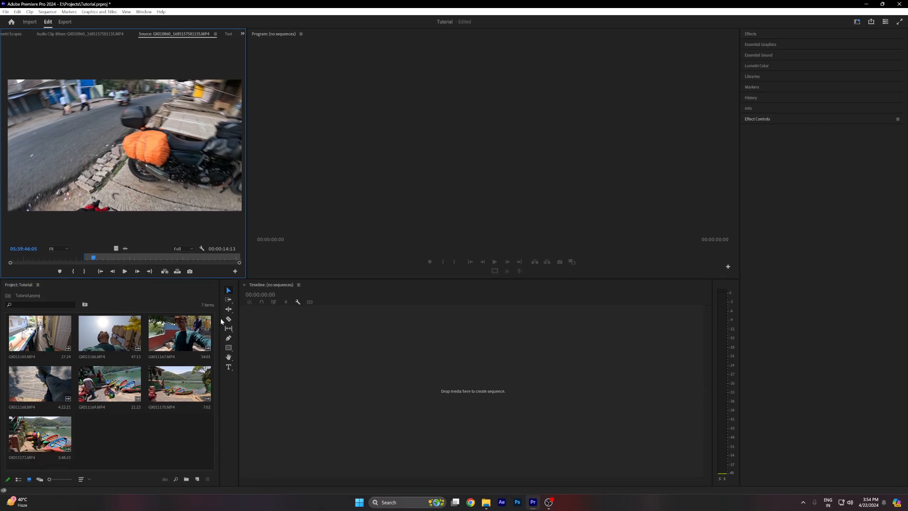
{"action": "left_click_drag", "start_coordinate": [221, 321], "coordinate": [237, 322]}
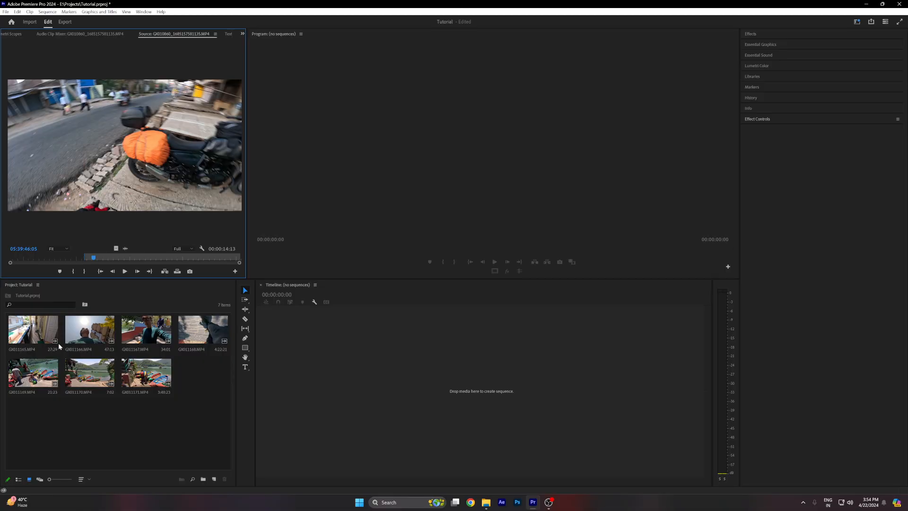
Load GX011166.MP4 into the Source monitor and mark a range of about 10 seconds with In and Out points
{"action": "left_click", "coordinate": [97, 339]}
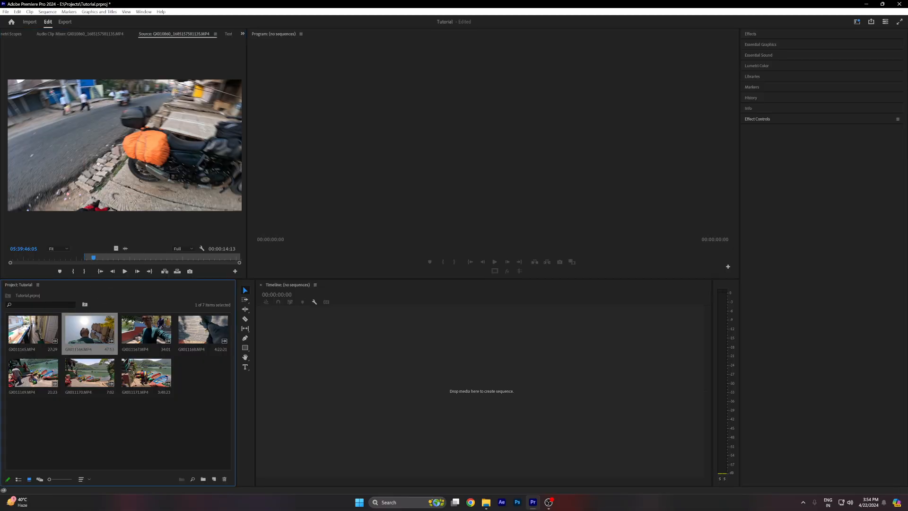
{"action": "left_click_drag", "start_coordinate": [83, 139], "coordinate": [81, 137]}
{"action": "left_click", "coordinate": [69, 259]}
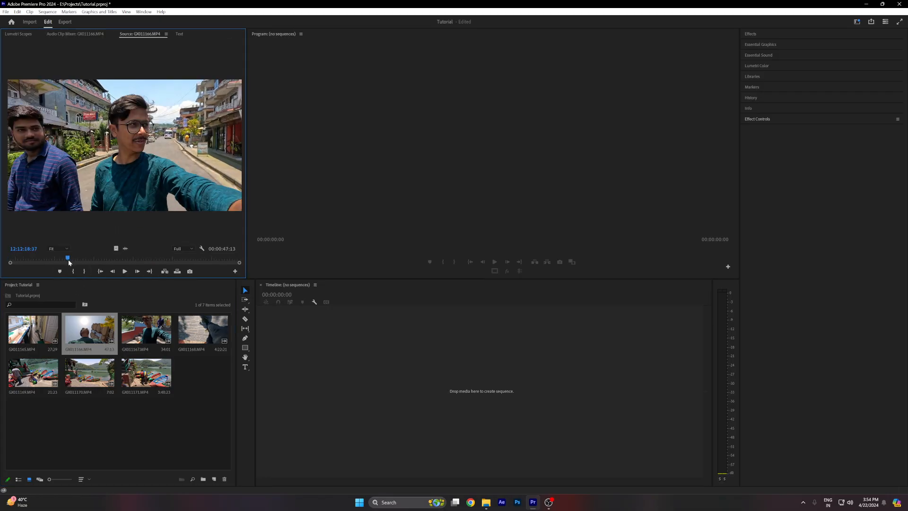
{"action": "left_click_drag", "start_coordinate": [68, 259], "coordinate": [67, 263]}
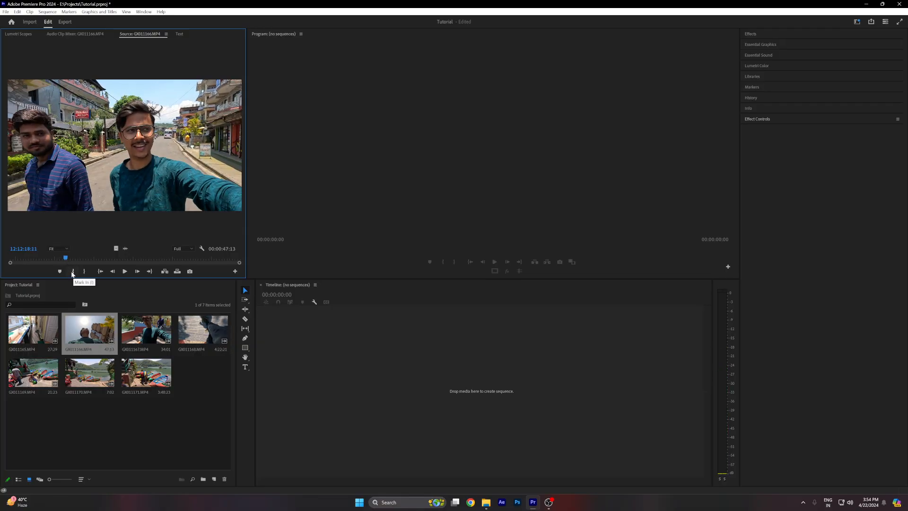
{"action": "left_click", "coordinate": [73, 272]}
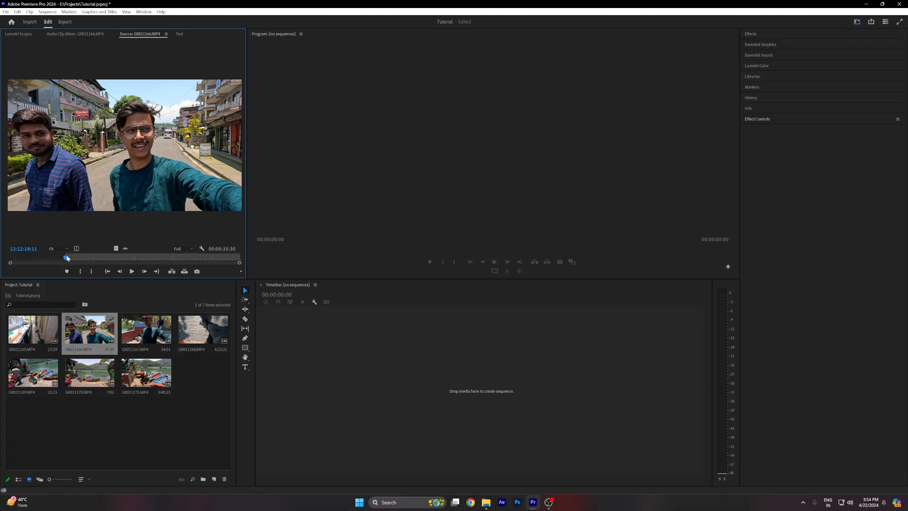
{"action": "left_click_drag", "start_coordinate": [69, 260], "coordinate": [115, 259]}
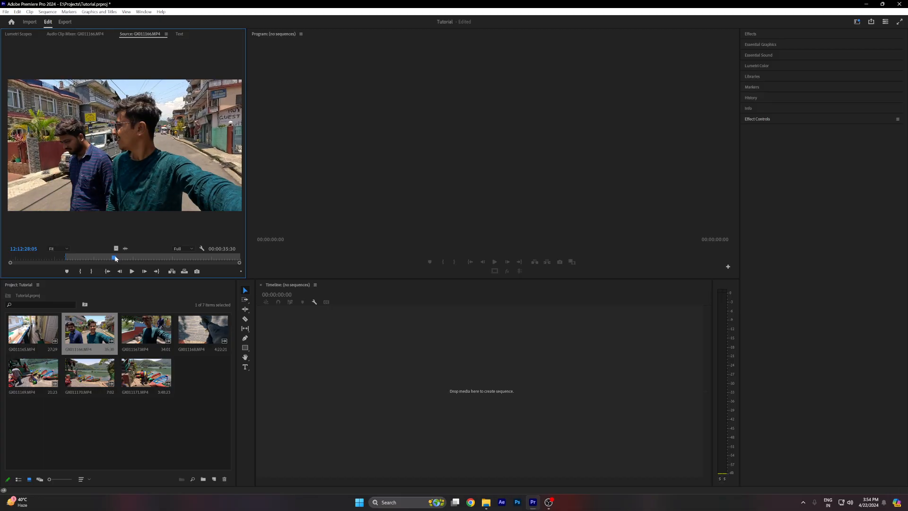
{"action": "left_click", "coordinate": [93, 271]}
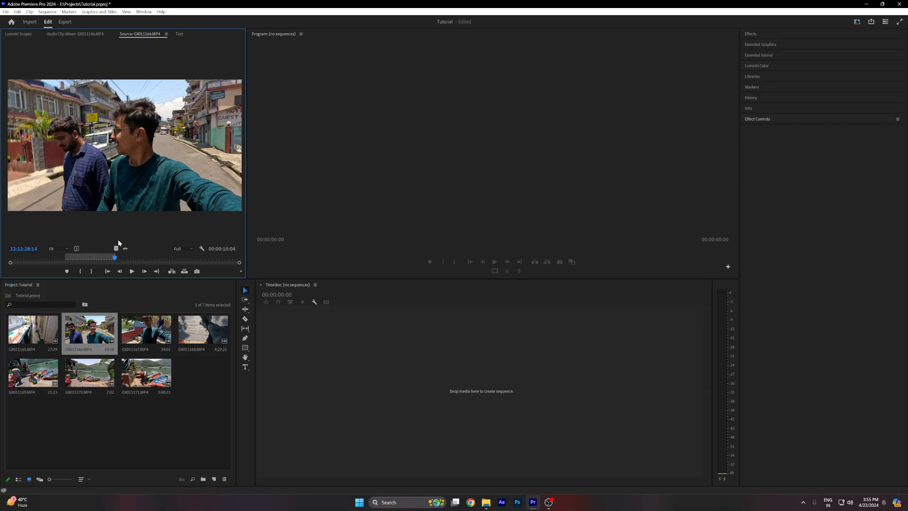
Create a sequence from only the video of the marked GX011166.MP4 range, and remove that clip and sequence again
{"action": "left_click_drag", "start_coordinate": [116, 249], "coordinate": [481, 347]}
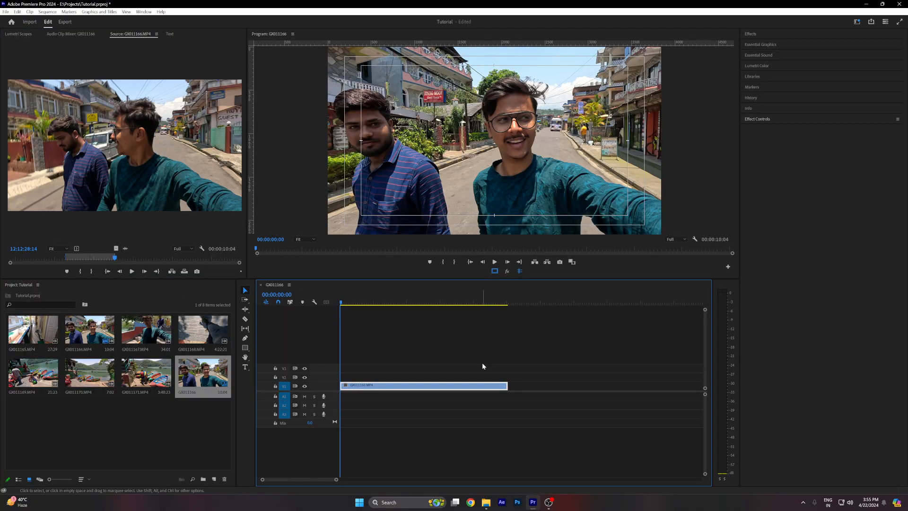
{"action": "left_click_drag", "start_coordinate": [473, 351], "coordinate": [415, 418]}
{"action": "key", "text": "Delete"}
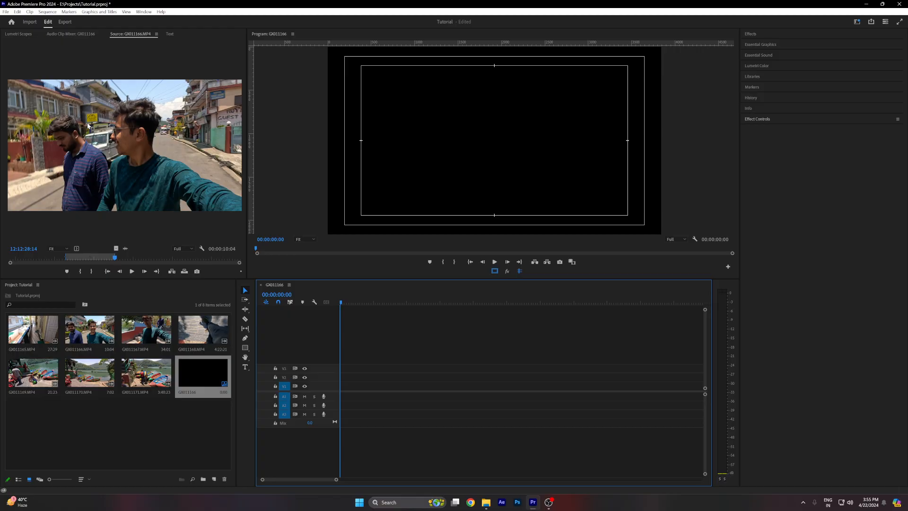
{"action": "left_click", "coordinate": [261, 285]}
{"action": "left_click", "coordinate": [191, 370]}
{"action": "key", "text": "Delete"}
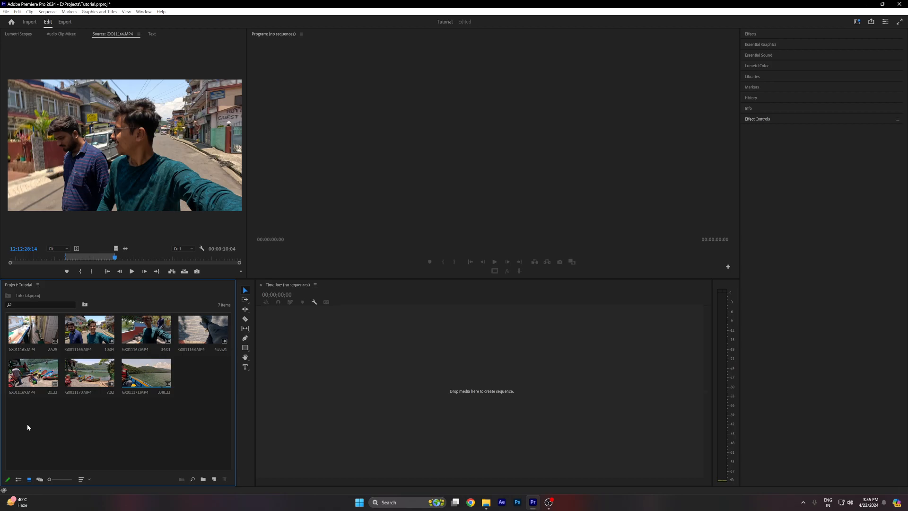
Delete all seven imported GoPro clips from the Project panel
{"action": "left_click_drag", "start_coordinate": [26, 422], "coordinate": [201, 323]}
{"action": "key", "text": "Delete"}
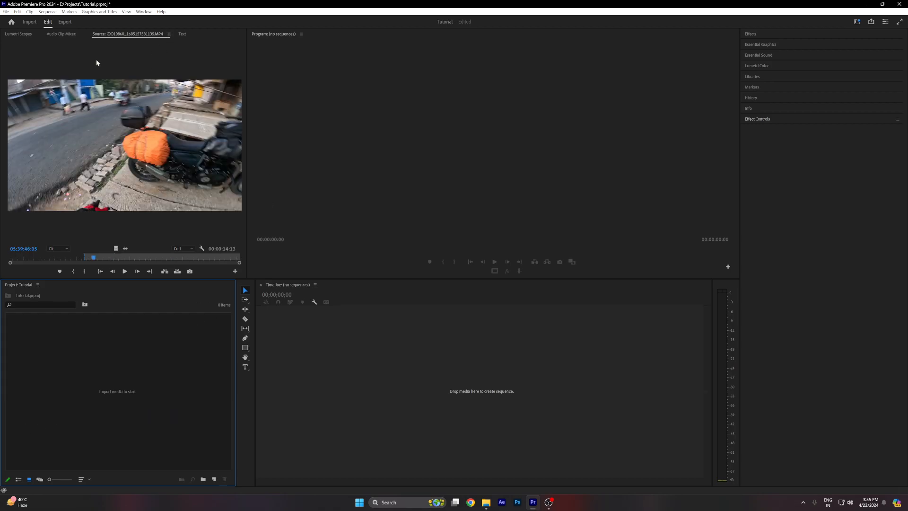
{"action": "right_click", "coordinate": [99, 196]}
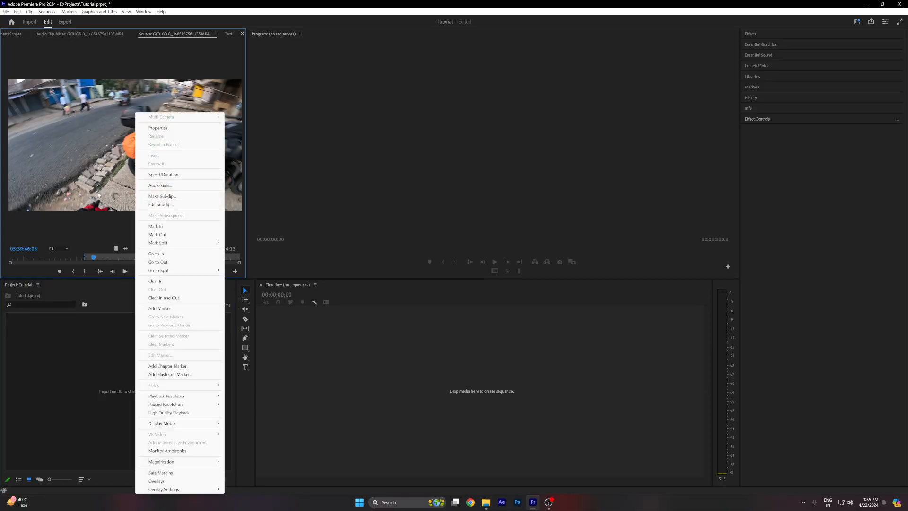
{"action": "left_click", "coordinate": [131, 96]}
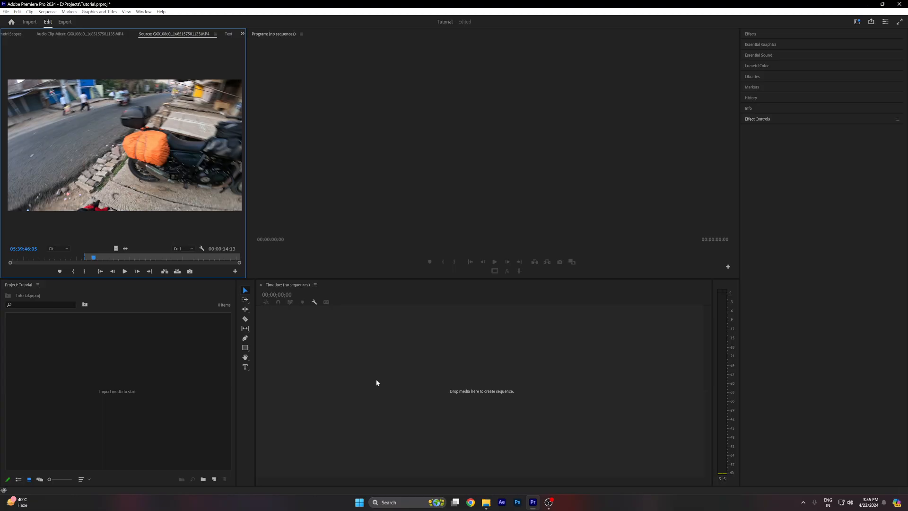
Start a new sequence and choose a timebase of 24.00 frames/second in its settings
{"action": "left_click", "coordinate": [214, 479]}
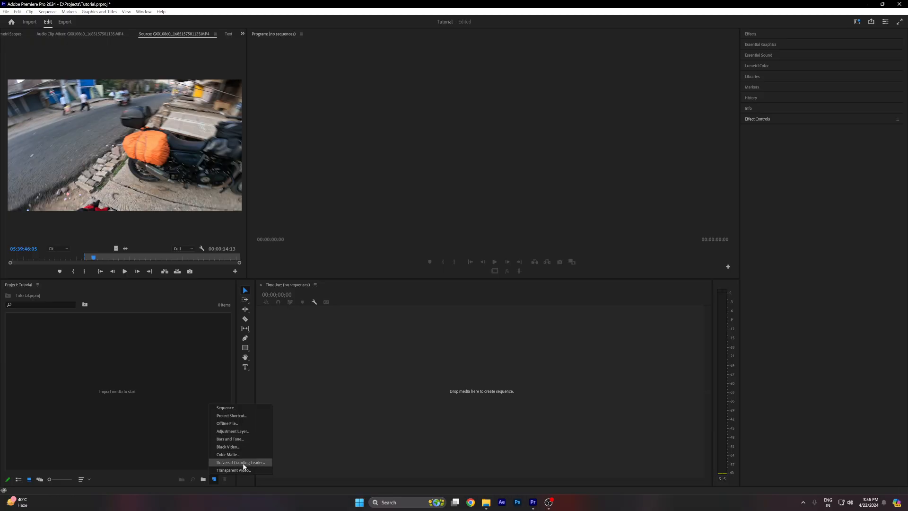
{"action": "left_click", "coordinate": [233, 409]}
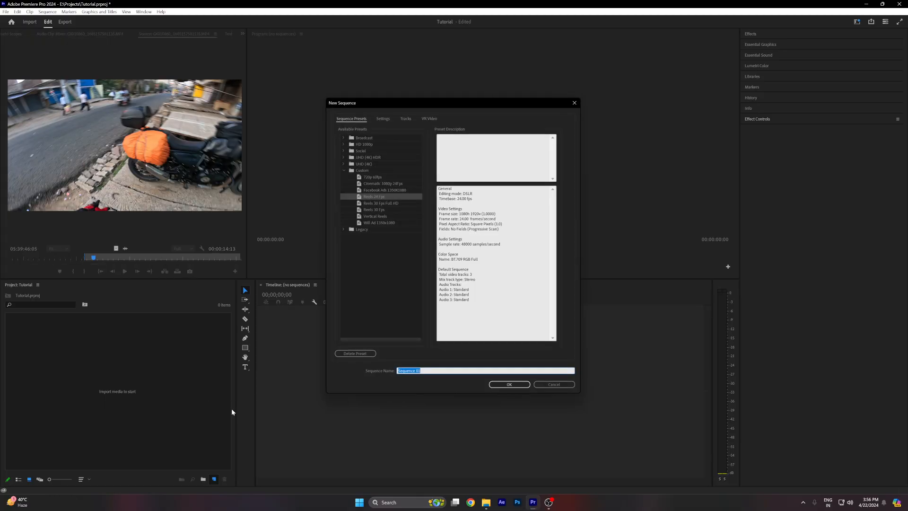
{"action": "left_click", "coordinate": [380, 115]}
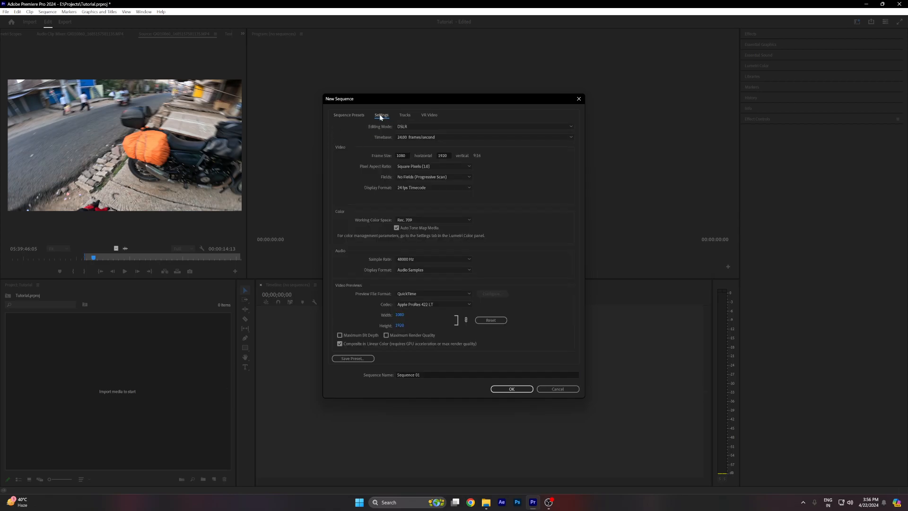
{"action": "left_click", "coordinate": [424, 138]}
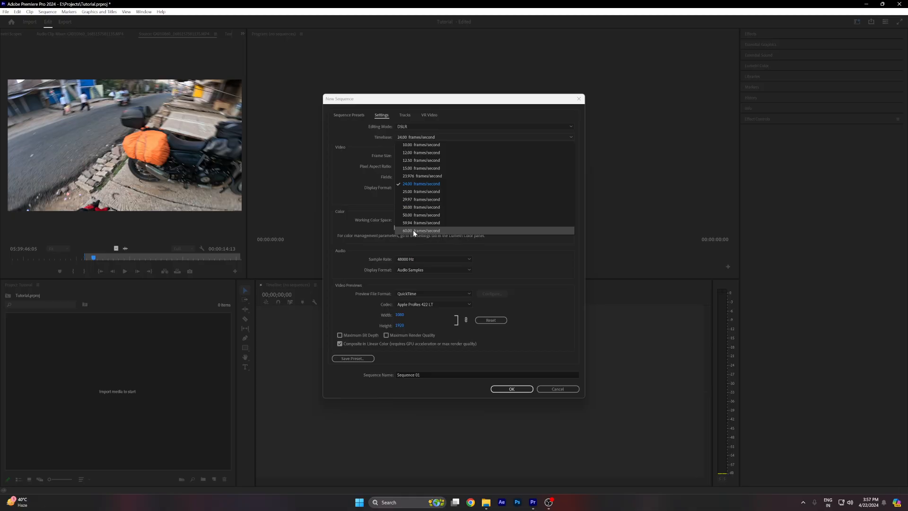
{"action": "left_click", "coordinate": [417, 184]}
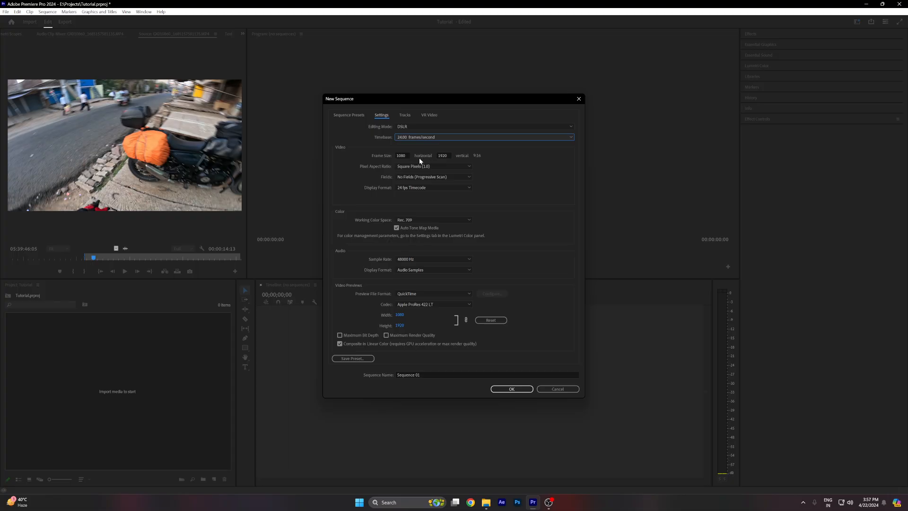
Set the new sequence's frame size to 1920 horizontal by 1080 vertical
{"action": "left_click", "coordinate": [405, 155]}
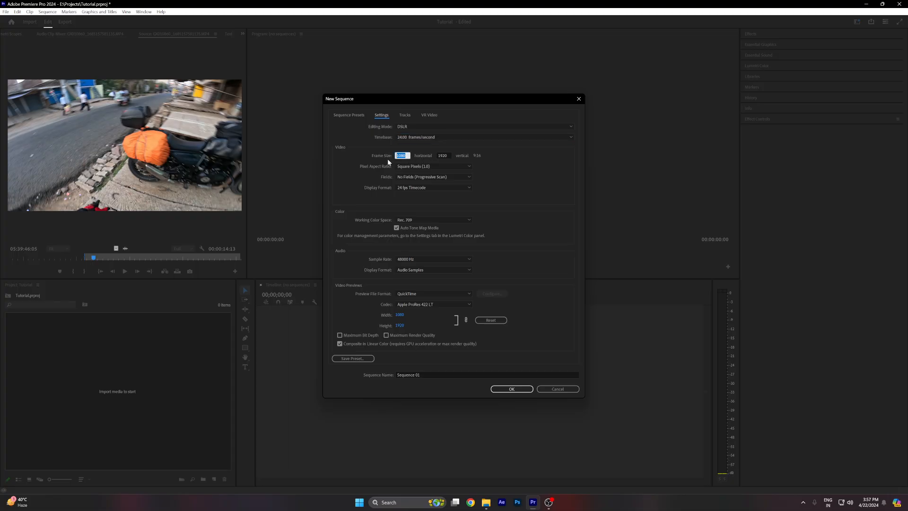
{"action": "left_click", "coordinate": [440, 159]}
{"action": "left_click", "coordinate": [402, 156]}
{"action": "type", "text": "1920"}
{"action": "left_click", "coordinate": [448, 156]}
Name the sequence Day 01 and create it
{"action": "left_click", "coordinate": [421, 375]}
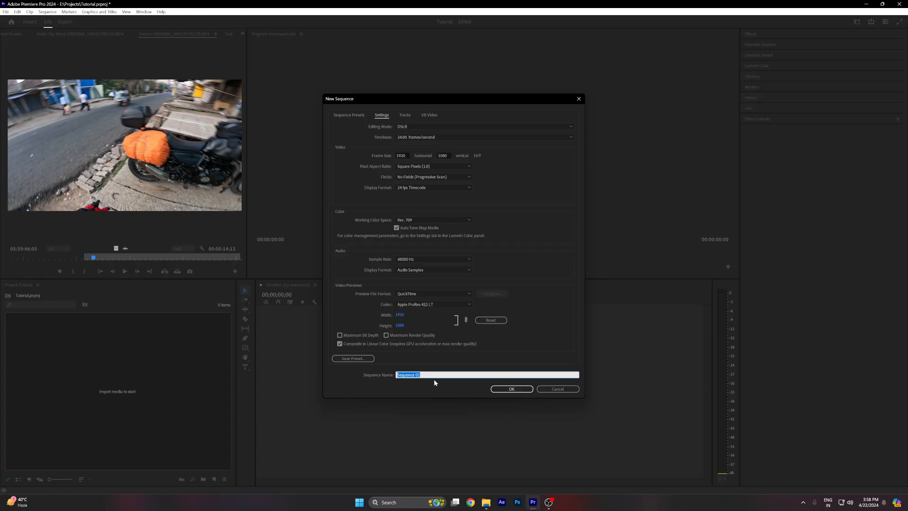
{"action": "type", "text": "Day 01"}
{"action": "left_click", "coordinate": [512, 389]}
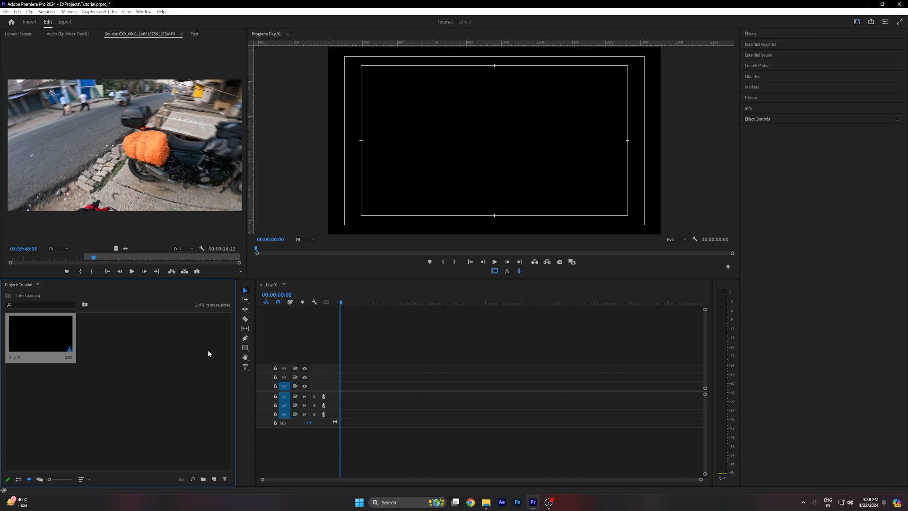
Import GX011165.MP4 through GX011171.MP4 from the 100GOPRO folder into the Project panel, then minimize File Explorer and deselect the clips
{"action": "left_click", "coordinate": [485, 500]}
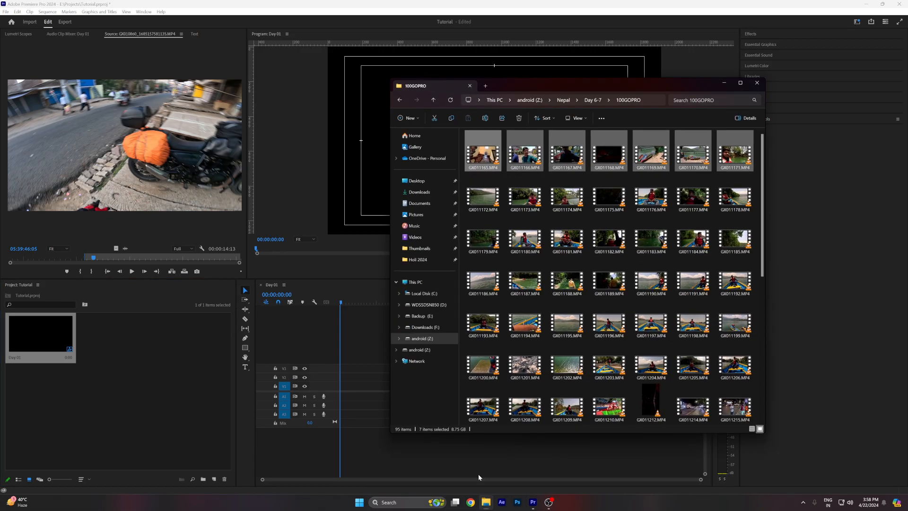
{"action": "left_click_drag", "start_coordinate": [482, 162], "coordinate": [153, 343]}
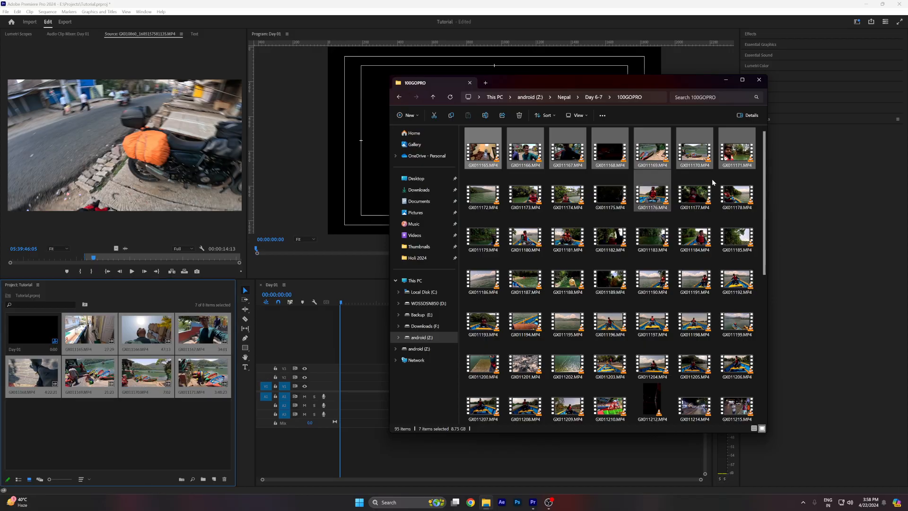
{"action": "left_click", "coordinate": [726, 80]}
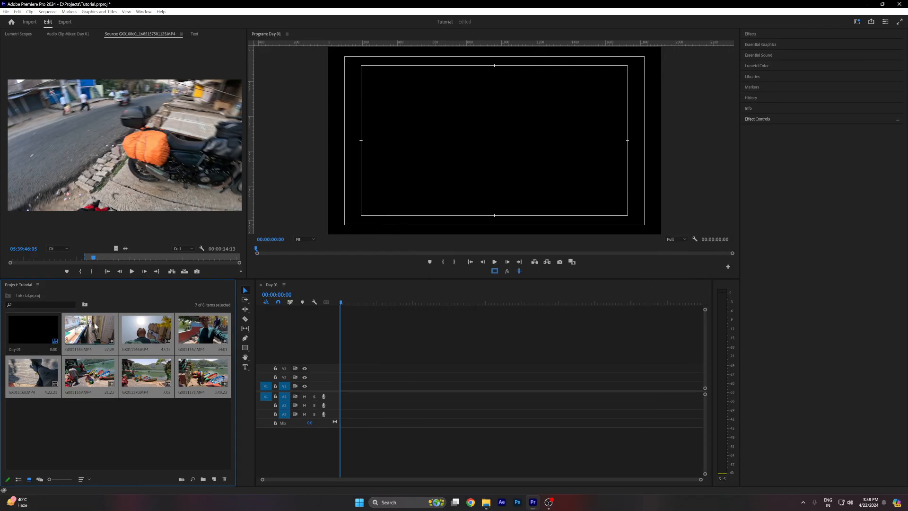
{"action": "left_click", "coordinate": [151, 445]}
Mark a range of about 6 seconds in GX011165.MP4 and place its video and audio at the start of the Day 01 sequence
{"action": "left_click_drag", "start_coordinate": [90, 331], "coordinate": [128, 162]}
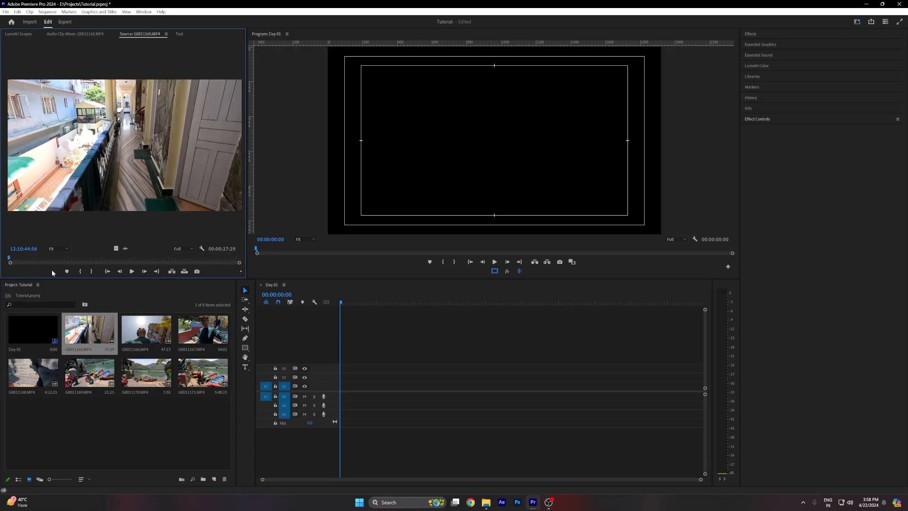
{"action": "left_click_drag", "start_coordinate": [48, 259], "coordinate": [340, 386]}
{"action": "left_click", "coordinate": [78, 272]}
{"action": "left_click", "coordinate": [92, 271]}
{"action": "left_click_drag", "start_coordinate": [125, 248], "coordinate": [341, 396]}
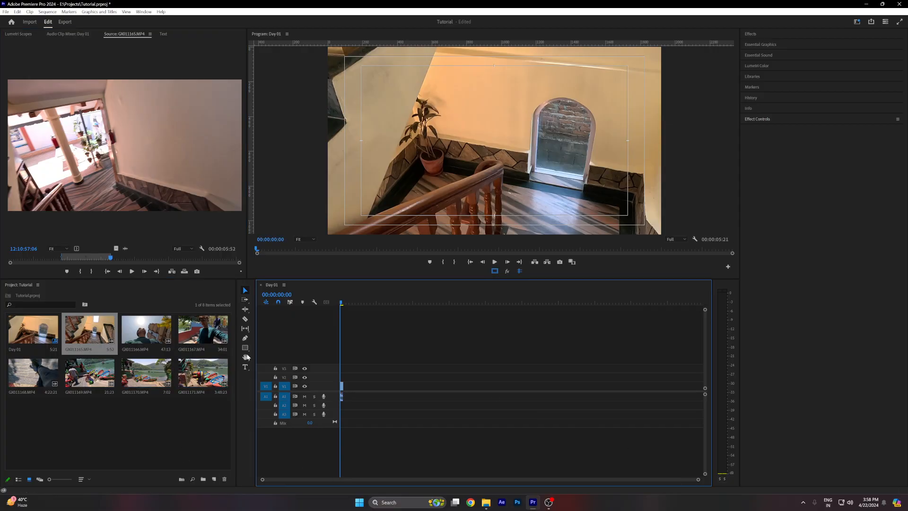
Zoom the Day 01 timeline in on its clip and make the video and audio tracks taller
{"action": "mouse_move", "coordinate": [699, 481]}
{"action": "left_mouse_down"}
{"action": "mouse_move", "coordinate": [543, 483]}
{"action": "mouse_move", "coordinate": [714, 481]}
{"action": "left_mouse_up"}
{"action": "left_click", "coordinate": [371, 389]}
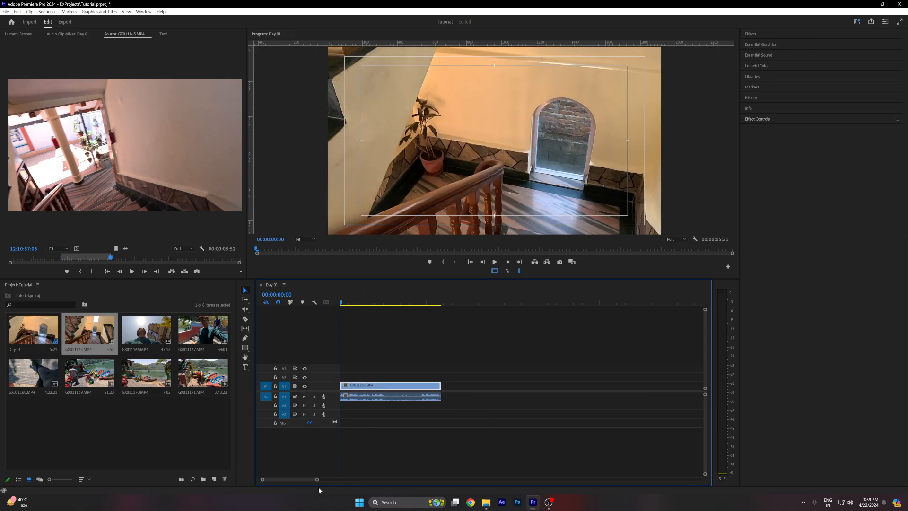
{"action": "key", "text": "equal"}
{"action": "key", "text": "equal"}
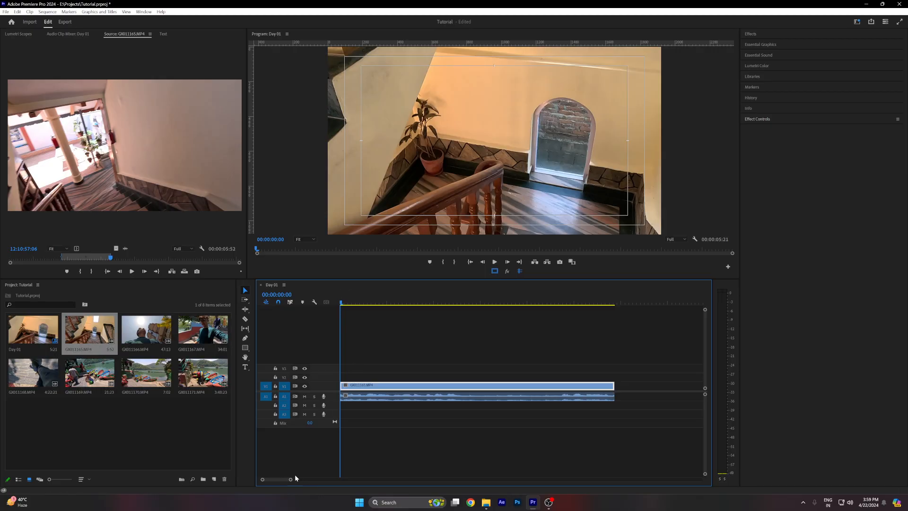
{"action": "left_click_drag", "start_coordinate": [291, 480], "coordinate": [487, 473]}
{"action": "left_click_drag", "start_coordinate": [706, 394], "coordinate": [710, 438]}
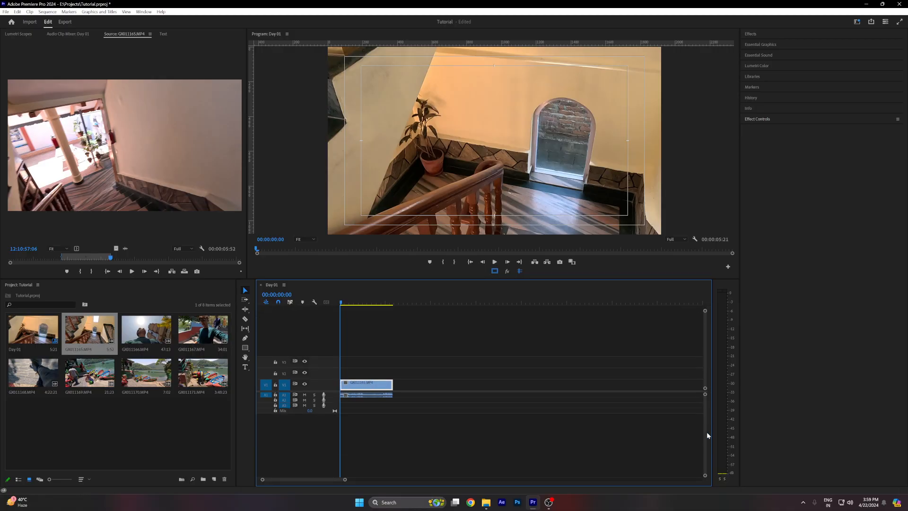
{"action": "left_click_drag", "start_coordinate": [708, 398], "coordinate": [698, 409]}
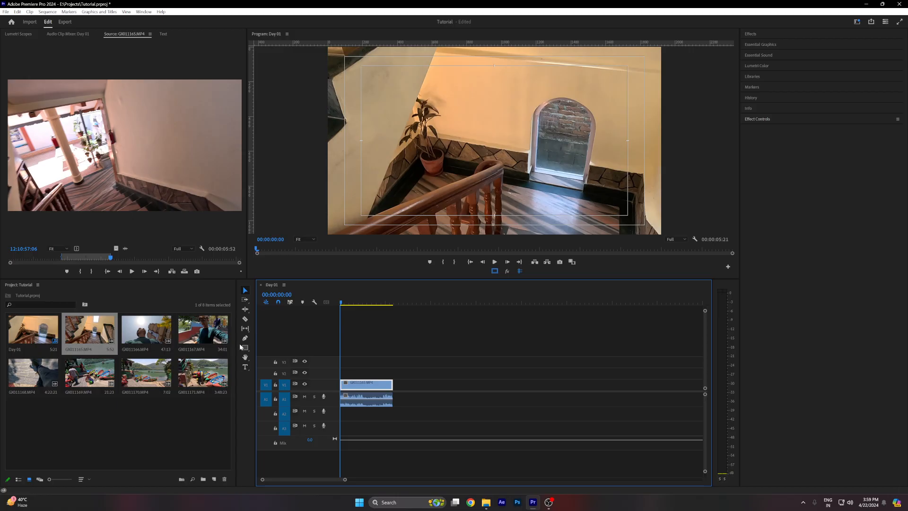
Enlarge the Source and Program monitors, and apply Set to Frame Size to the GX011165.MP4 clip on the timeline
{"action": "left_click", "coordinate": [67, 259]}
{"action": "left_click_drag", "start_coordinate": [67, 259], "coordinate": [72, 259]}
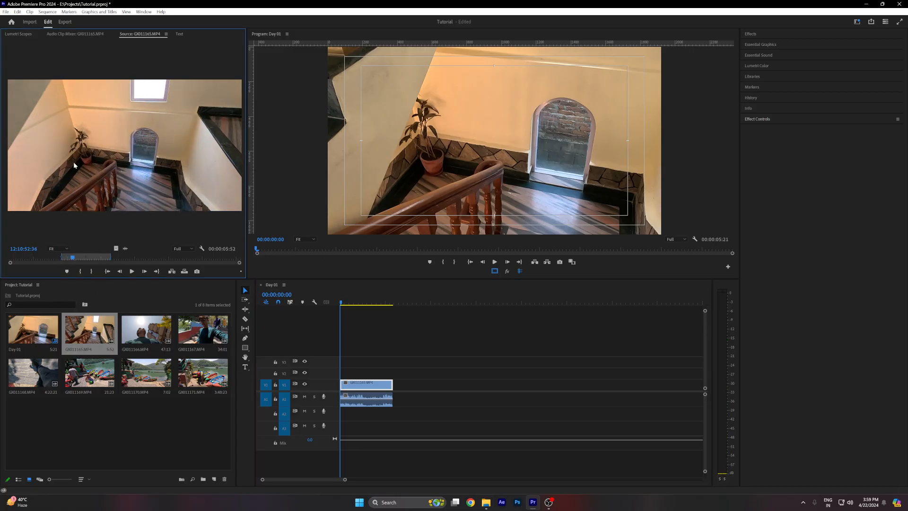
{"action": "left_click_drag", "start_coordinate": [503, 280], "coordinate": [503, 309]}
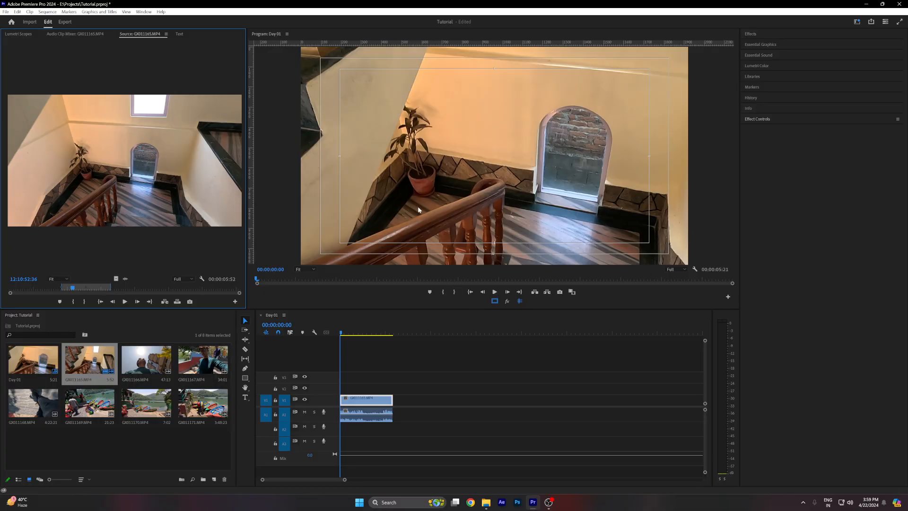
{"action": "right_click", "coordinate": [360, 404]}
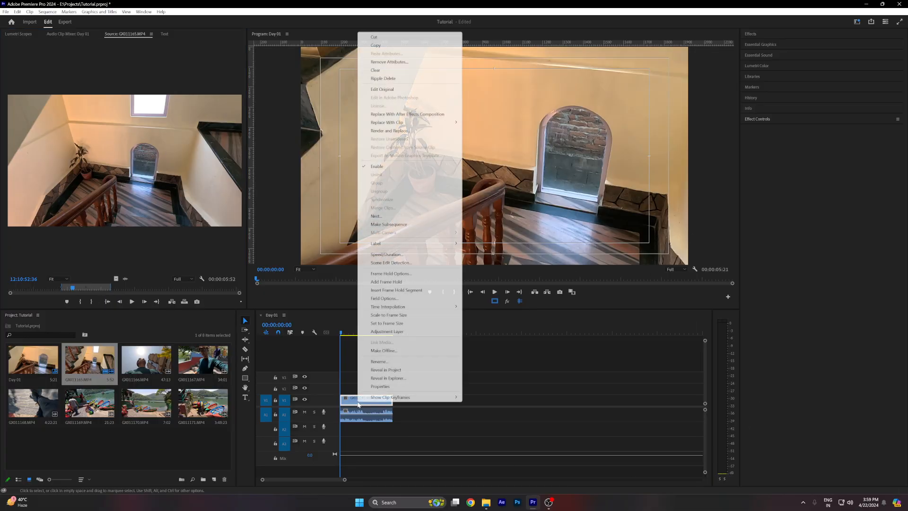
{"action": "left_click", "coordinate": [401, 325]}
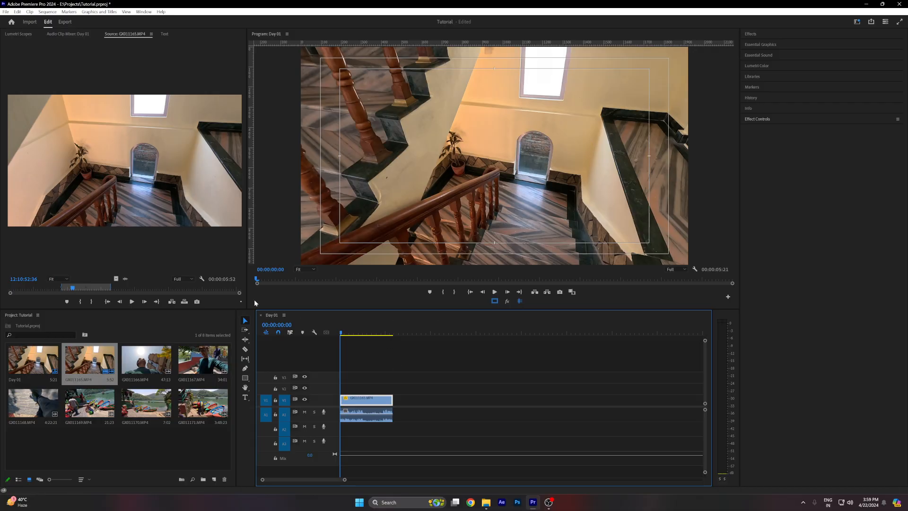
Mark a range of about 6 seconds in GX011166.MP4 and add it to the Day 01 timeline directly after the first clip
{"action": "double_click", "coordinate": [146, 359]}
{"action": "left_click_drag", "start_coordinate": [65, 289], "coordinate": [92, 290]}
{"action": "left_click", "coordinate": [91, 301]}
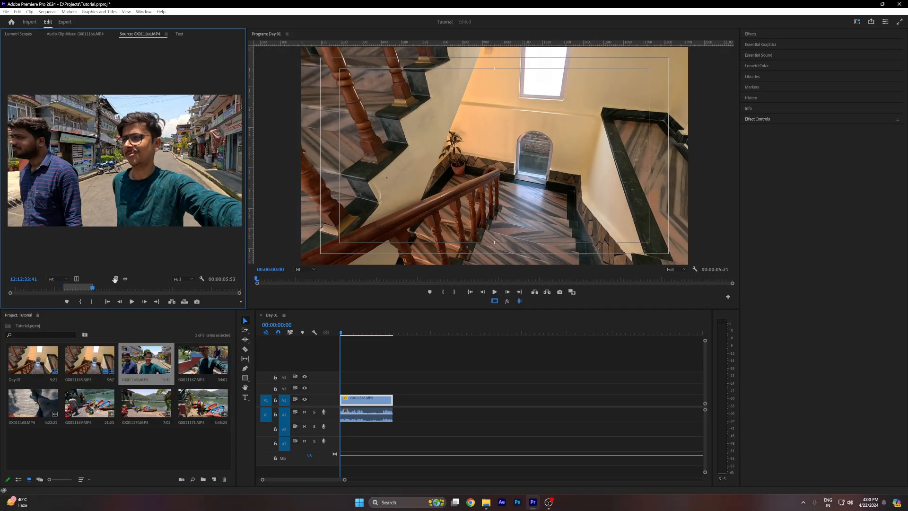
{"action": "left_click_drag", "start_coordinate": [116, 279], "coordinate": [412, 401]}
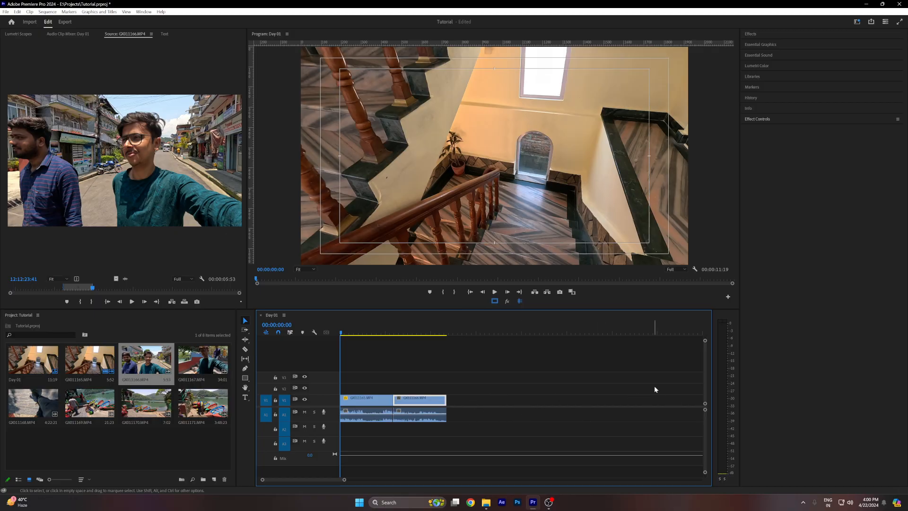
Zoom the Day 01 timeline out and place the playhead at 00:00:04:03
{"action": "left_click_drag", "start_coordinate": [344, 479], "coordinate": [417, 479]}
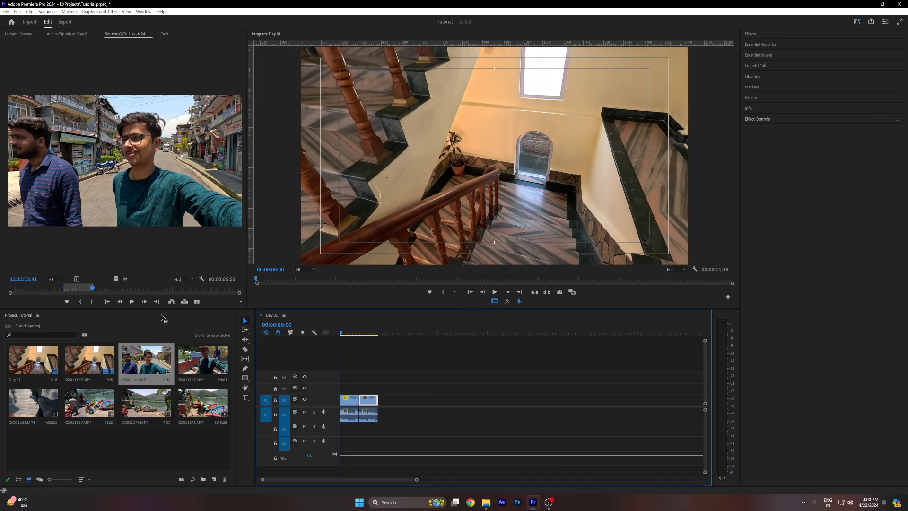
{"action": "left_click", "coordinate": [354, 331]}
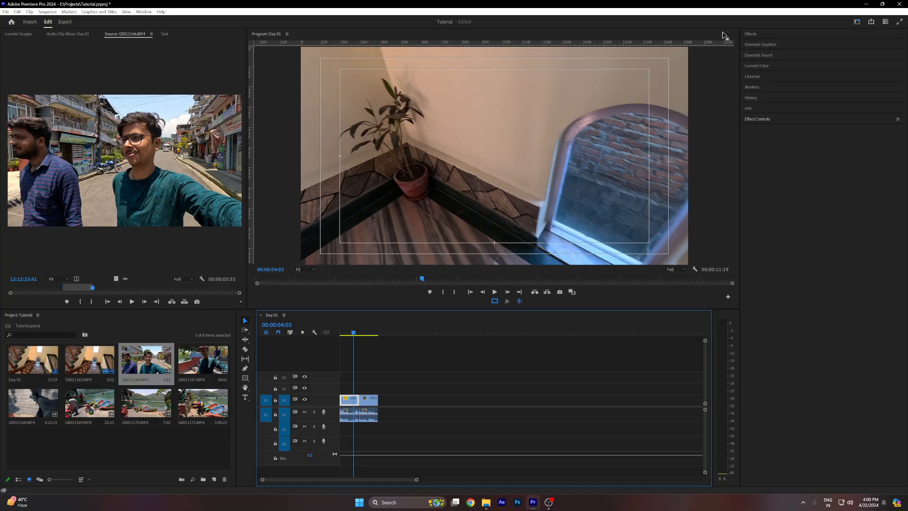
Expand the Effects panel and close it
{"action": "left_click", "coordinate": [753, 33]}
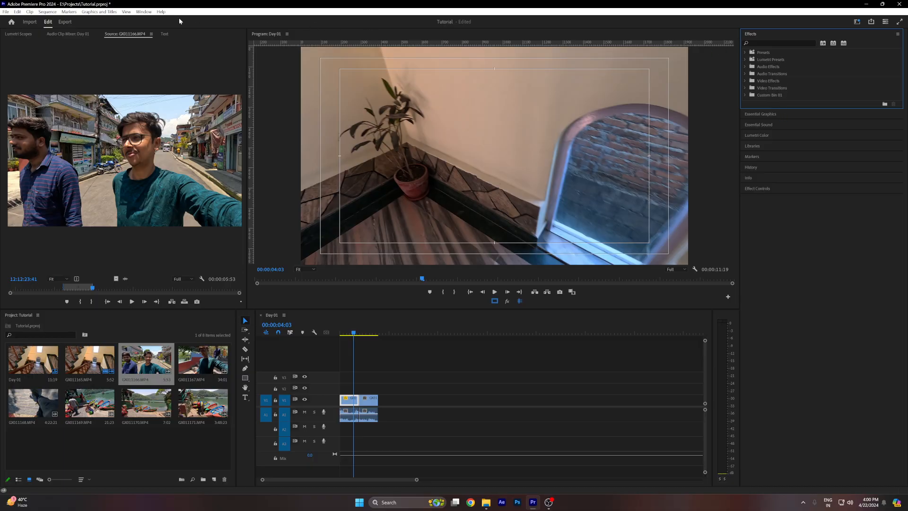
{"action": "left_click", "coordinate": [144, 12]}
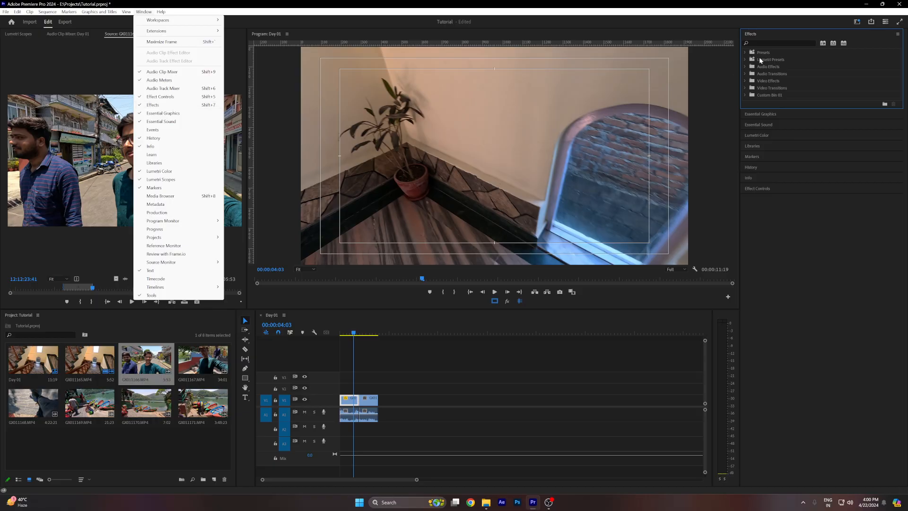
{"action": "left_click", "coordinate": [154, 106]}
{"action": "left_click", "coordinate": [897, 34]}
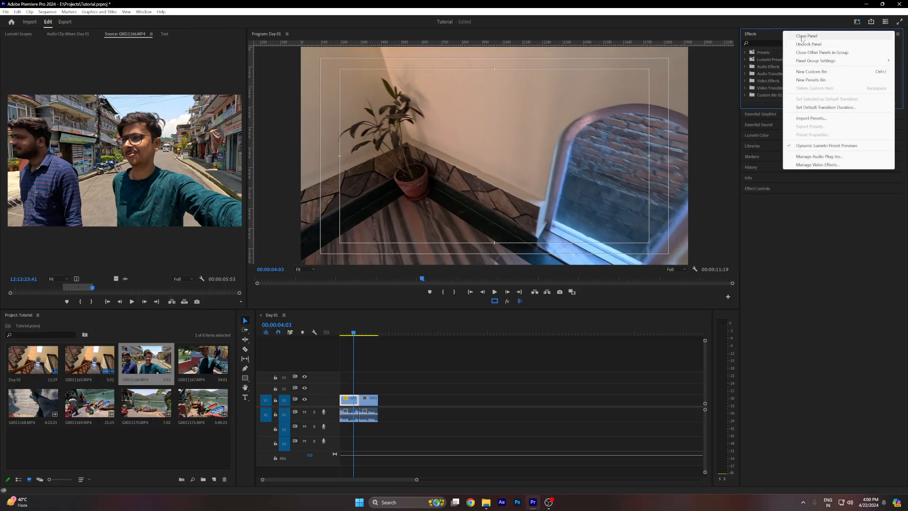
{"action": "left_click", "coordinate": [856, 36]}
{"action": "left_click", "coordinate": [144, 12]}
{"action": "left_click", "coordinate": [237, 13]}
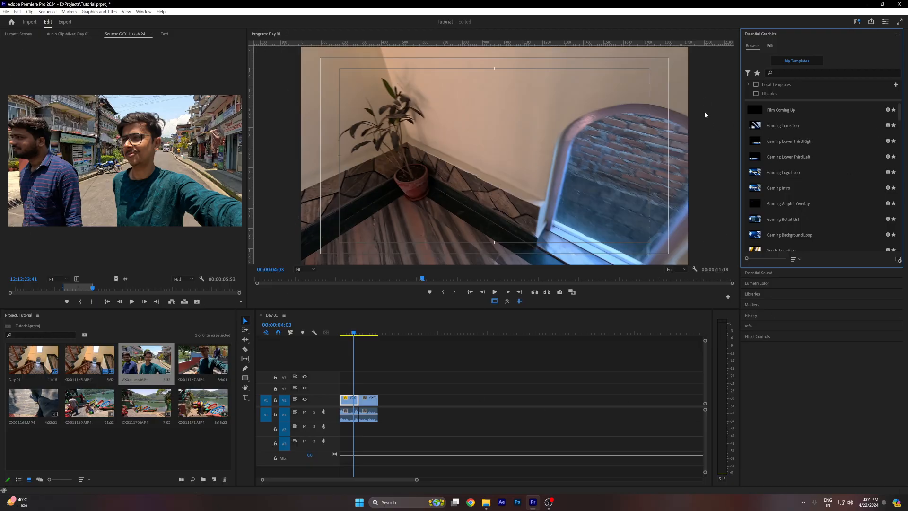
Restore the Effects panel, place it first in its panel stack, and make it taller and wider
{"action": "left_click", "coordinate": [144, 12]}
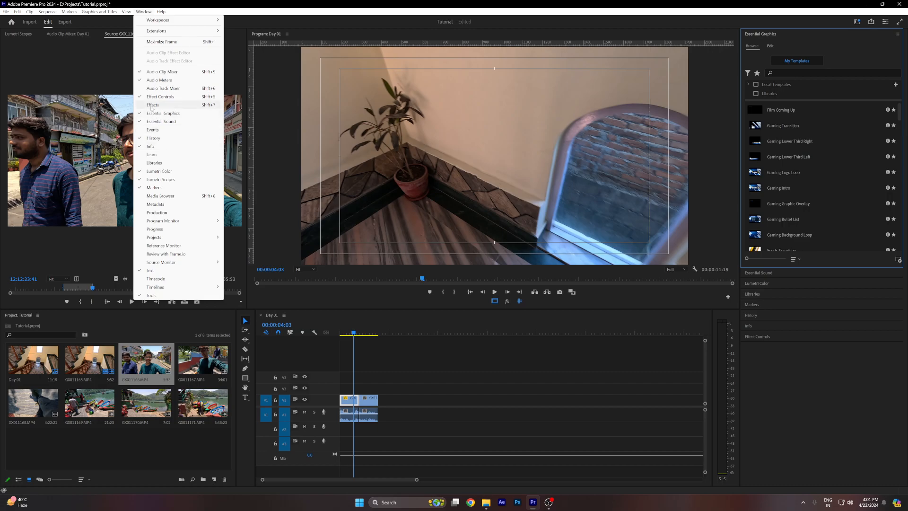
{"action": "left_click", "coordinate": [152, 104]}
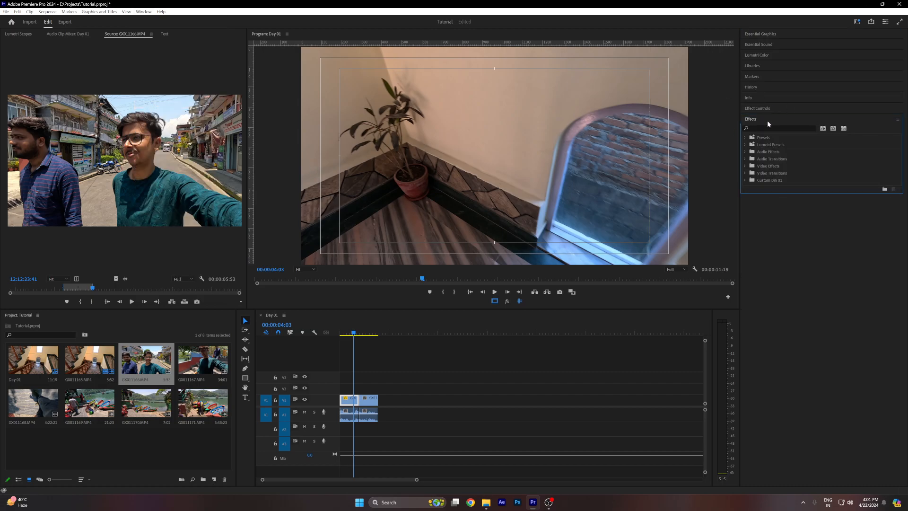
{"action": "left_click_drag", "start_coordinate": [759, 117], "coordinate": [754, 29]}
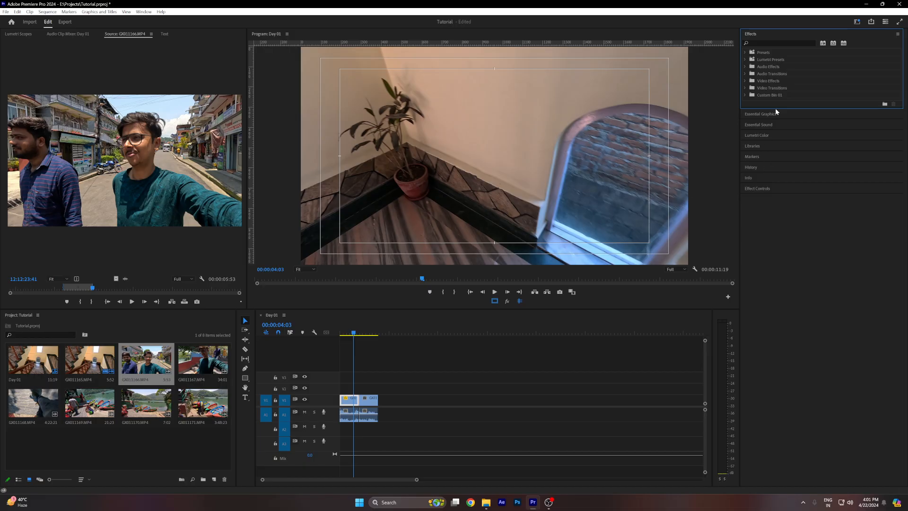
{"action": "left_click_drag", "start_coordinate": [779, 109], "coordinate": [788, 183]}
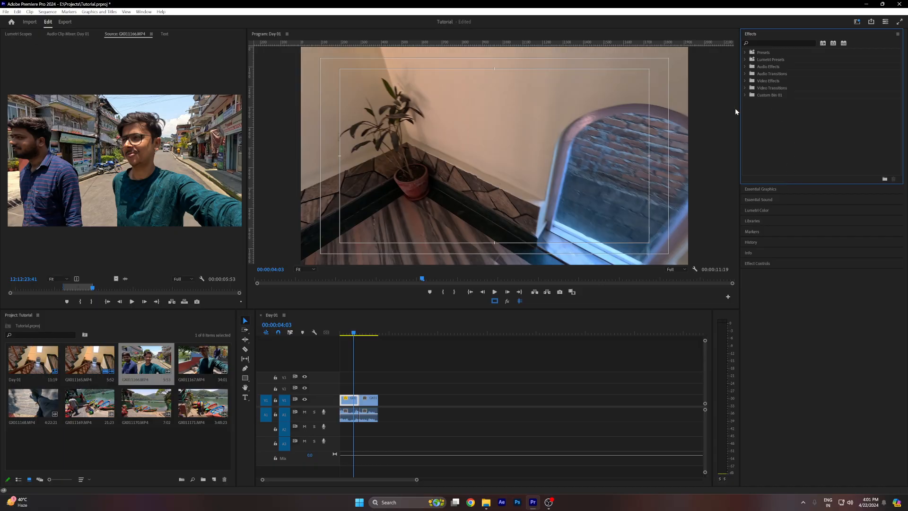
{"action": "left_click_drag", "start_coordinate": [739, 111], "coordinate": [721, 104]}
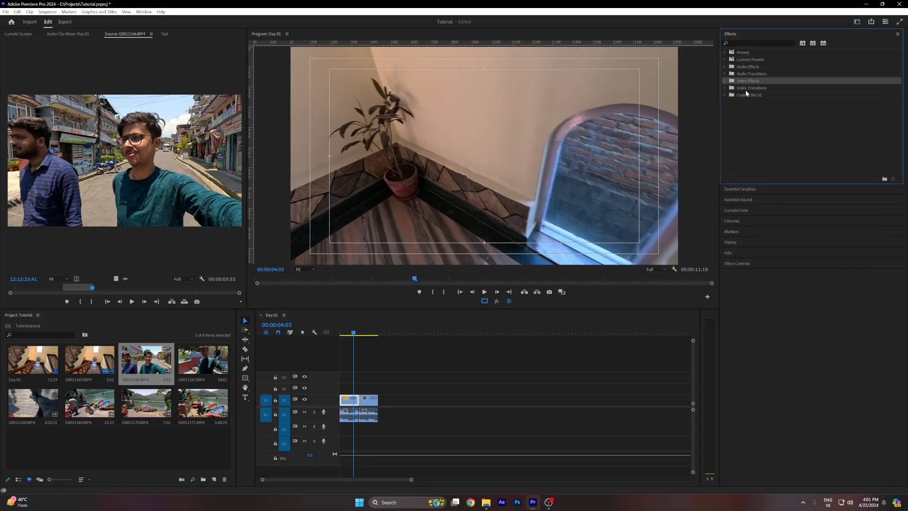
Examine the audio and video effects and transitions categories in the Effects panel
{"action": "left_click", "coordinate": [750, 69]}
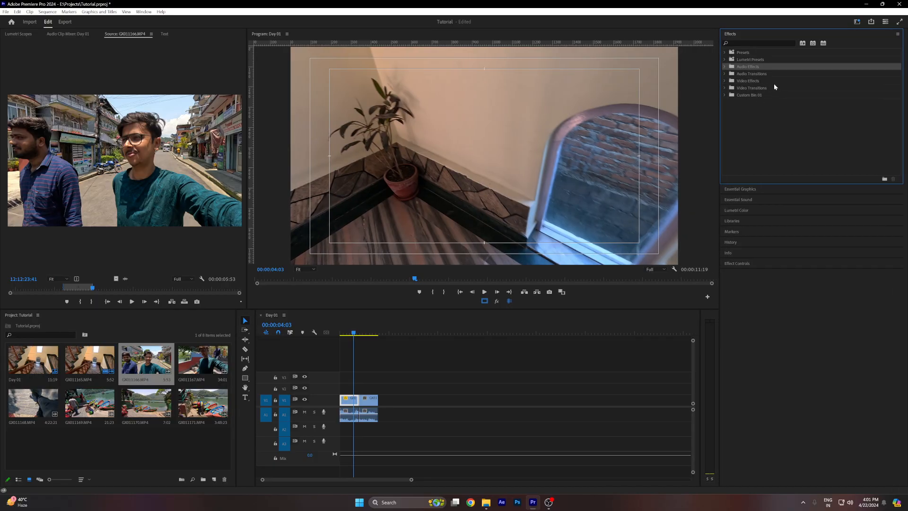
{"action": "left_click", "coordinate": [758, 75]}
{"action": "left_click", "coordinate": [753, 88]}
{"action": "left_click", "coordinate": [753, 79]}
{"action": "left_click", "coordinate": [755, 65]}
{"action": "left_click", "coordinate": [762, 75]}
{"action": "left_click", "coordinate": [759, 88]}
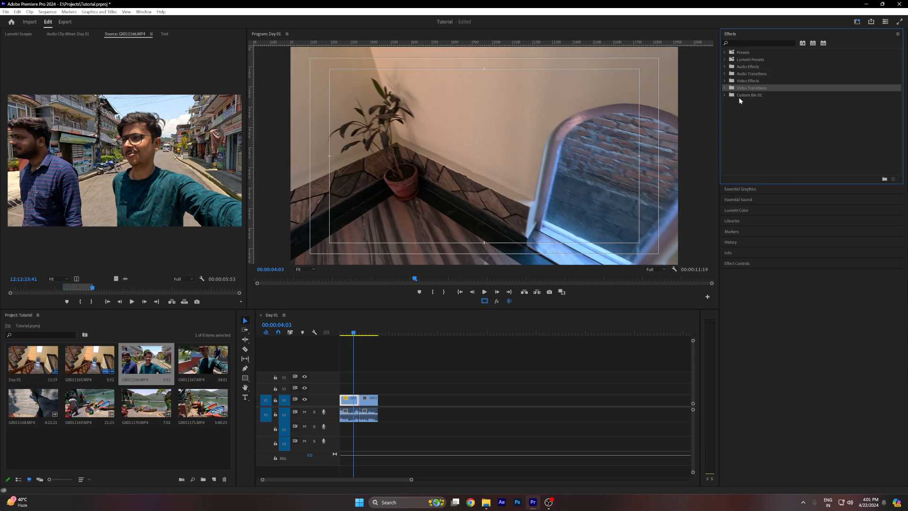
Look through the contents of the Presets, Lumetri Presets and Audio Effects folders, collapsing each one again
{"action": "left_click", "coordinate": [749, 52]}
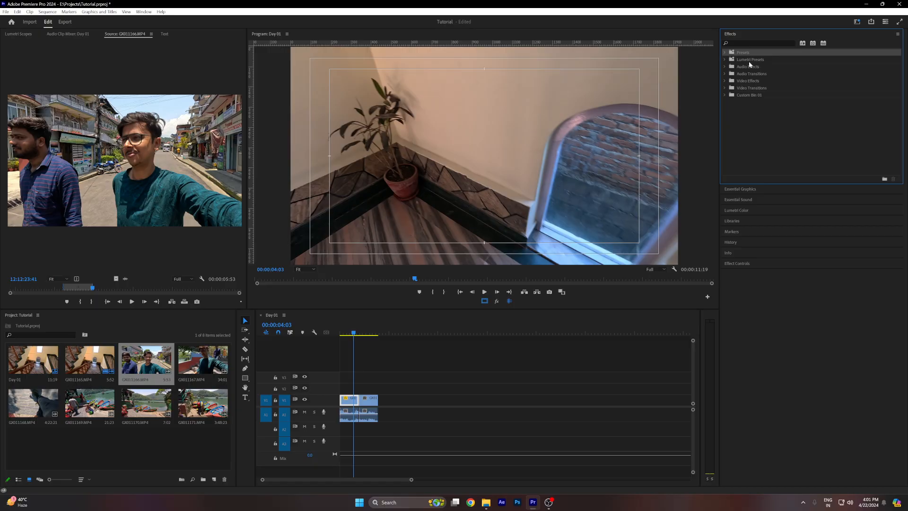
{"action": "left_click", "coordinate": [726, 52]}
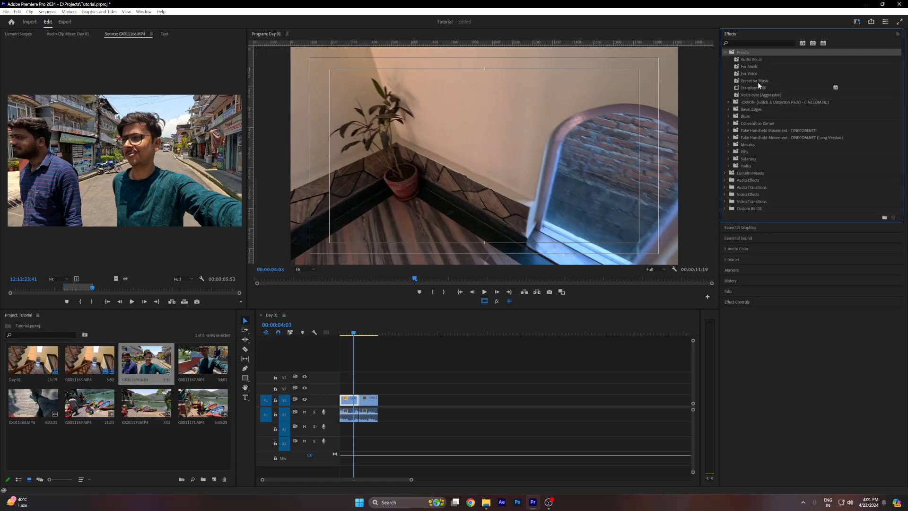
{"action": "left_click", "coordinate": [726, 53]}
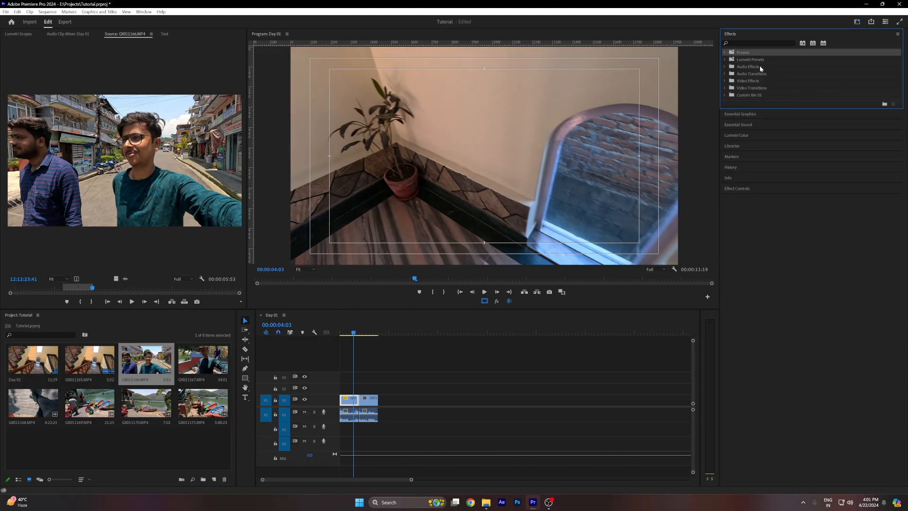
{"action": "left_click", "coordinate": [723, 60]}
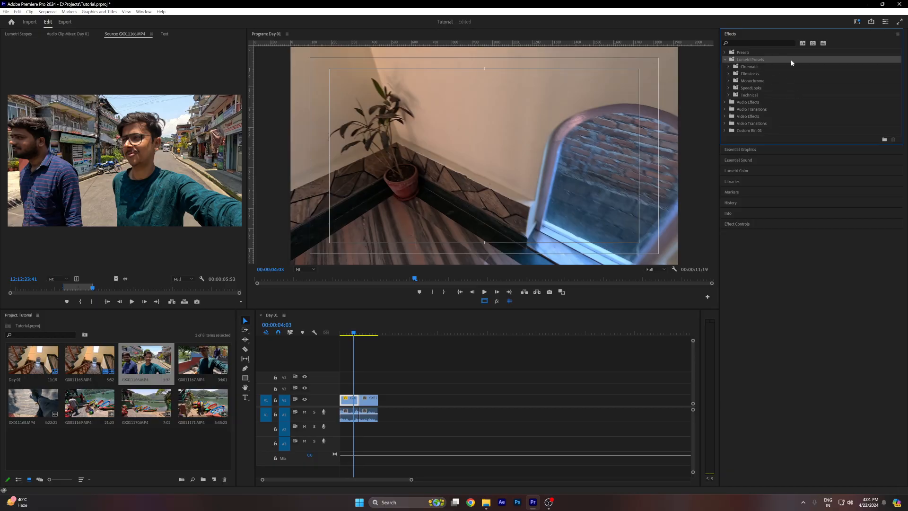
{"action": "left_click", "coordinate": [725, 60]}
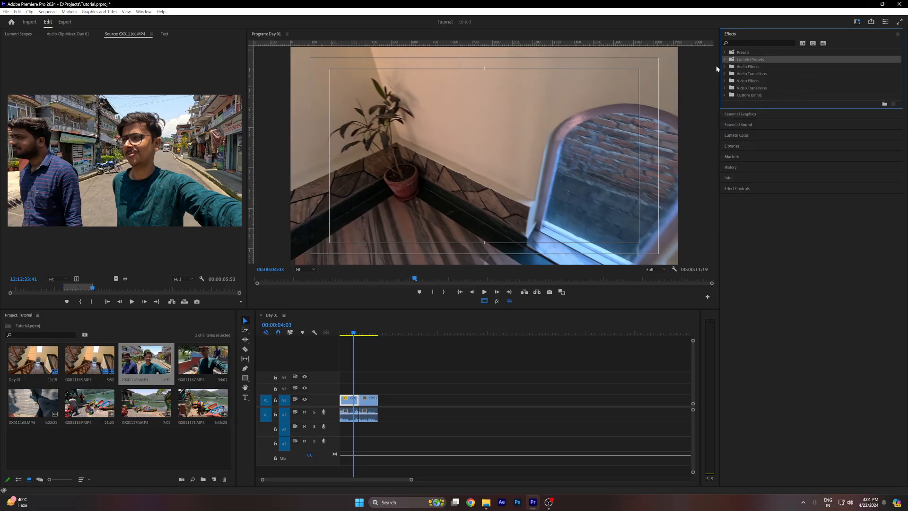
{"action": "left_click", "coordinate": [731, 66]}
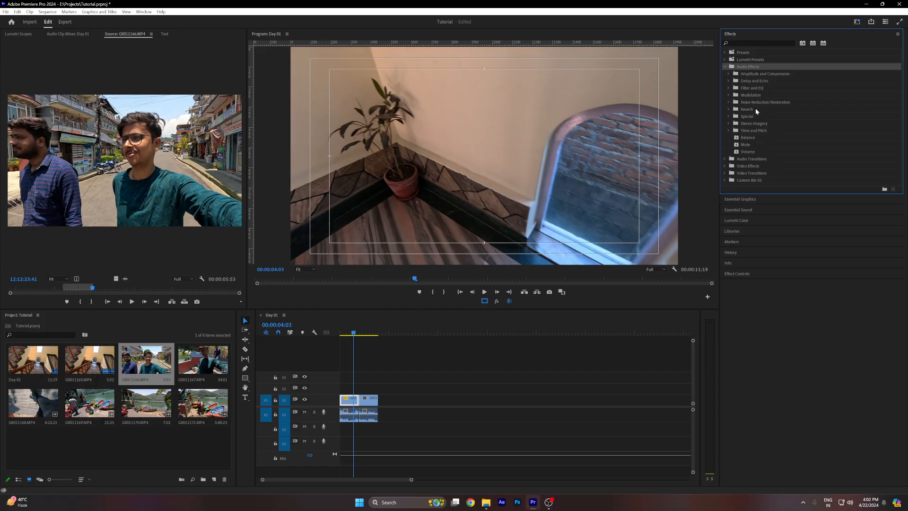
{"action": "left_click", "coordinate": [725, 67]}
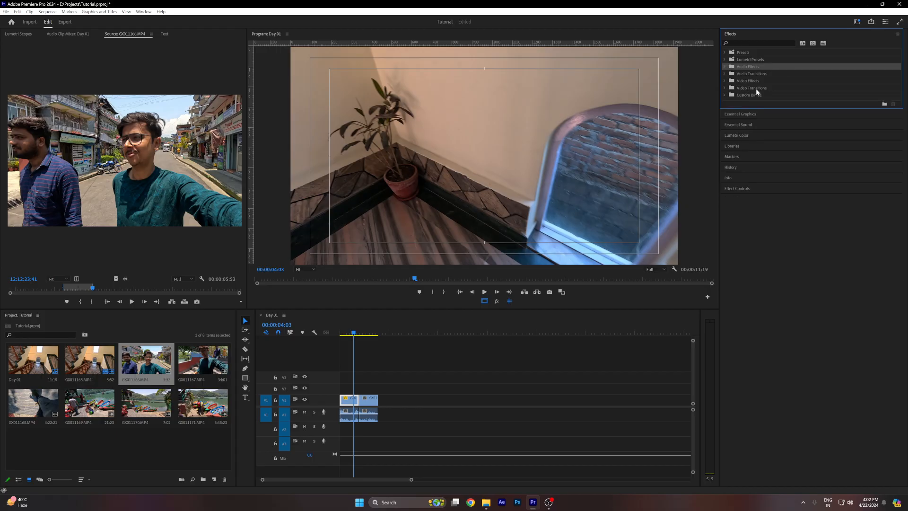
Look through the Video Effects subfolders, including Blur & Sharpen, Channel, Color Correction, Distort and Generate, and collapse the folder
{"action": "left_click", "coordinate": [726, 82]}
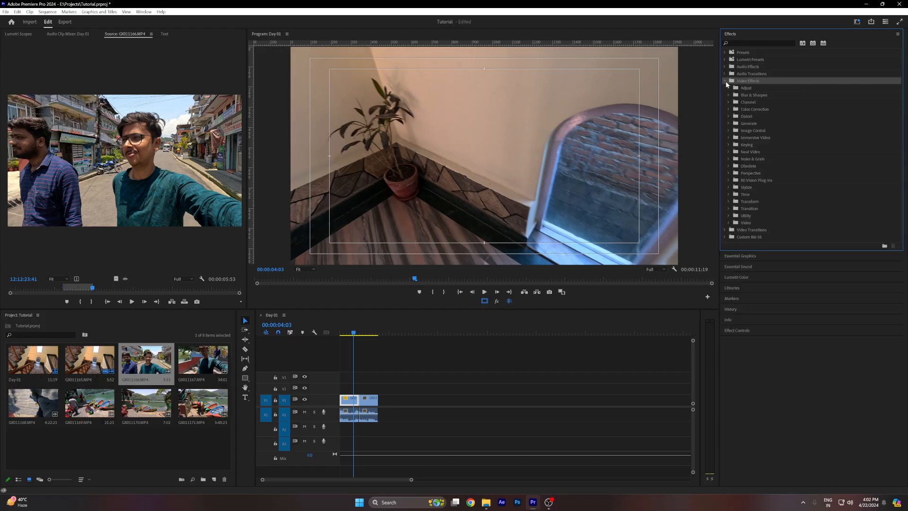
{"action": "left_click", "coordinate": [751, 95]}
{"action": "left_click", "coordinate": [751, 101]}
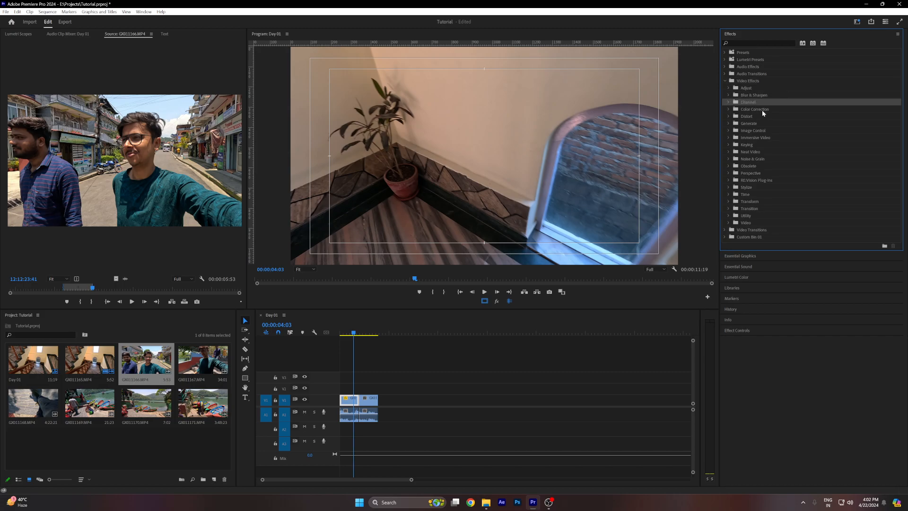
{"action": "left_click", "coordinate": [760, 109]}
{"action": "left_click", "coordinate": [756, 116]}
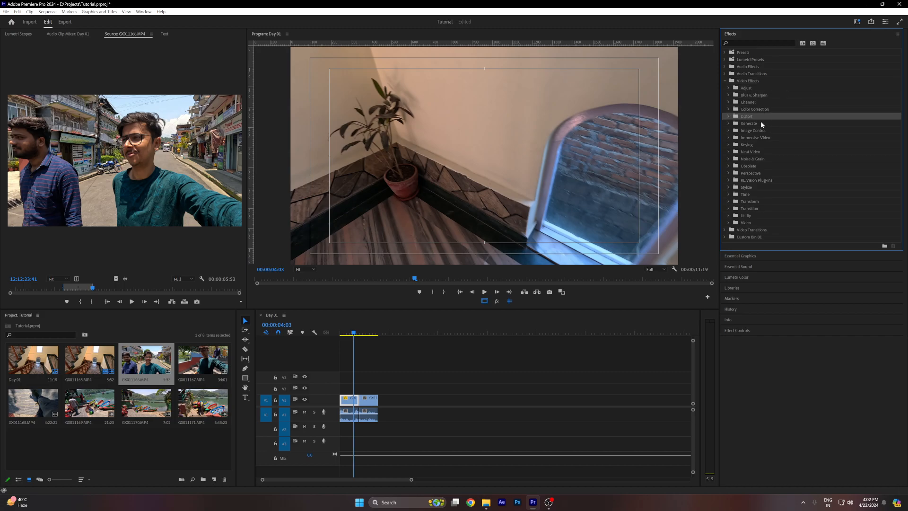
{"action": "left_click", "coordinate": [762, 123]}
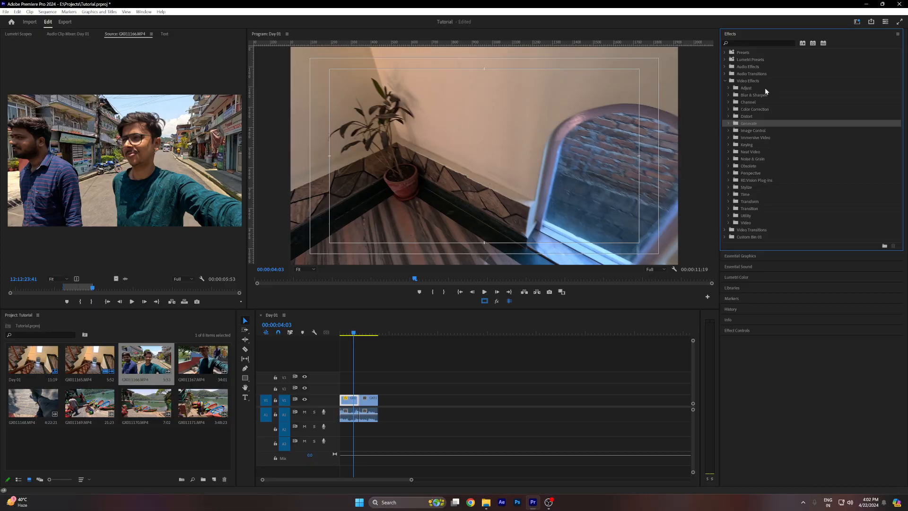
{"action": "left_click", "coordinate": [725, 81]}
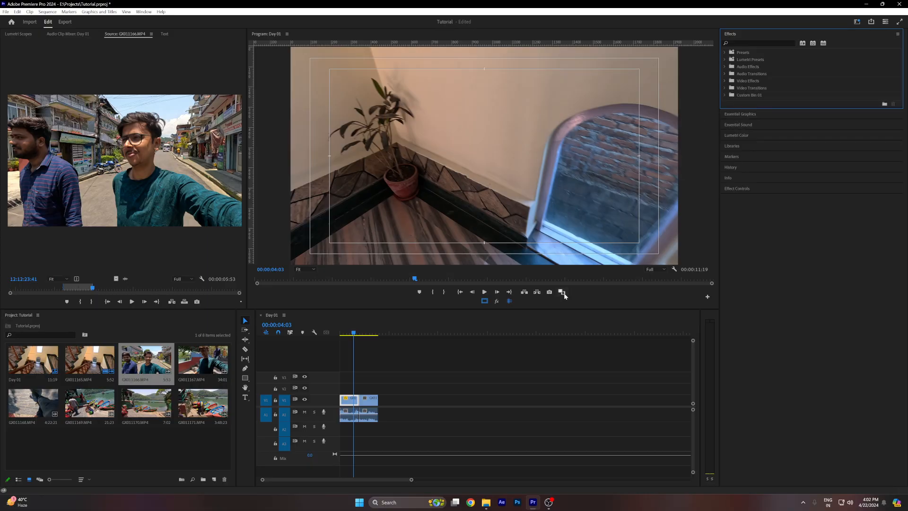
Move the playhead to 00:00:01:23 and show the effect controls of the GX011165.MP4 clip
{"action": "left_click", "coordinate": [345, 335]}
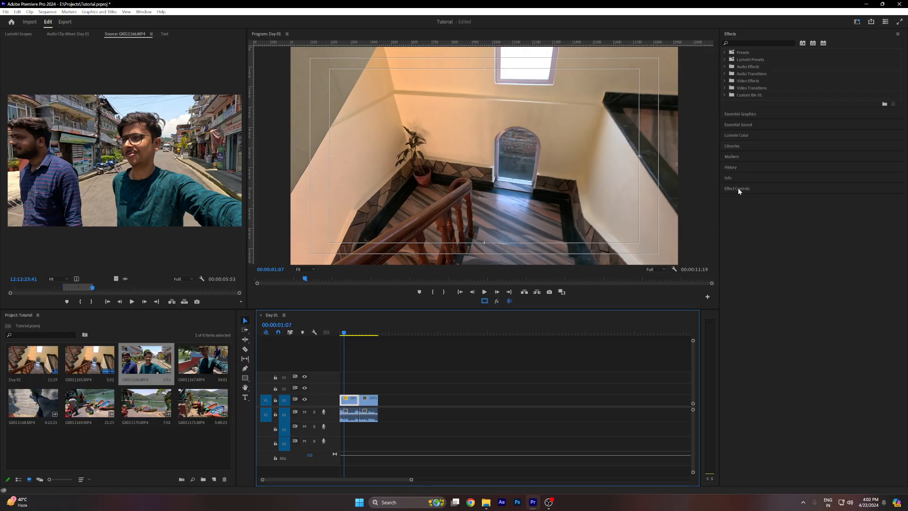
{"action": "left_click", "coordinate": [140, 12]}
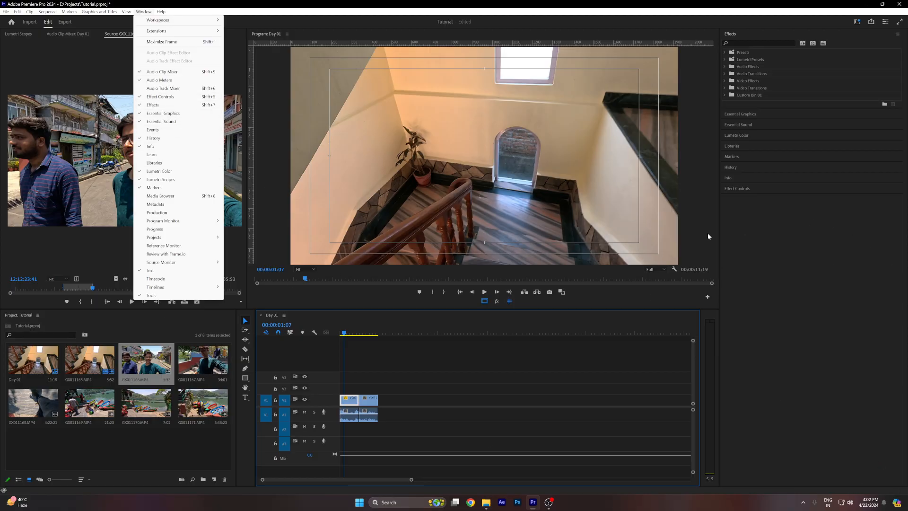
{"action": "mouse_move", "coordinate": [161, 11]}
{"action": "left_click", "coordinate": [764, 360]}
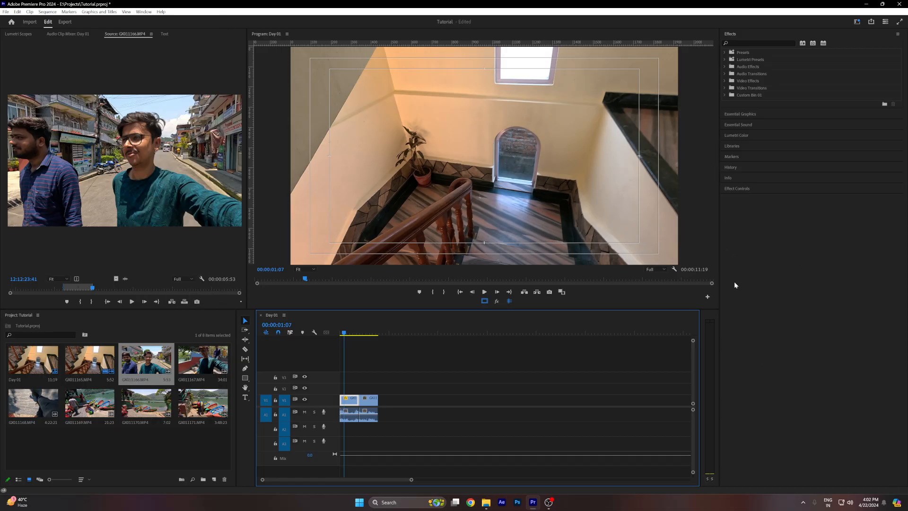
{"action": "left_click_drag", "start_coordinate": [344, 337], "coordinate": [348, 359]}
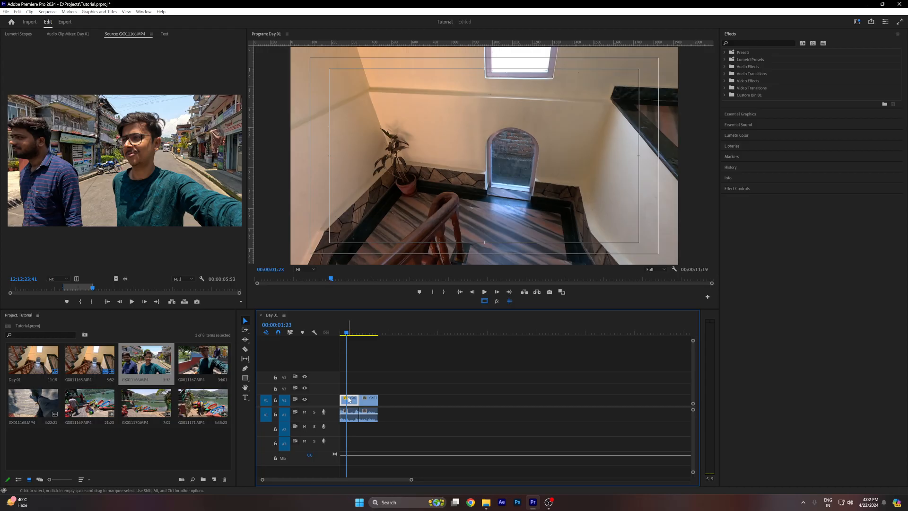
{"action": "left_click", "coordinate": [739, 188]}
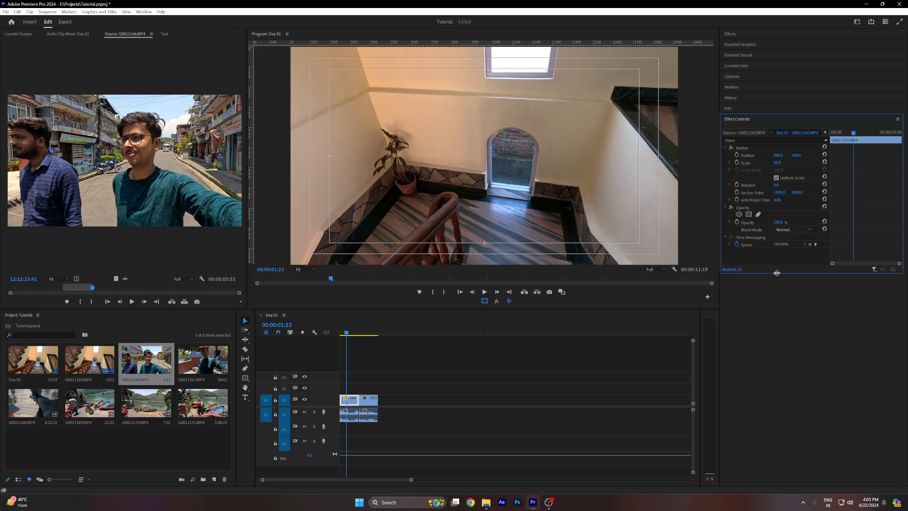
Search the effects for "drop" and apply Drop Shadow to the GX011165.MP4 clip on the timeline
{"action": "left_click", "coordinate": [738, 34]}
{"action": "left_click", "coordinate": [739, 44]}
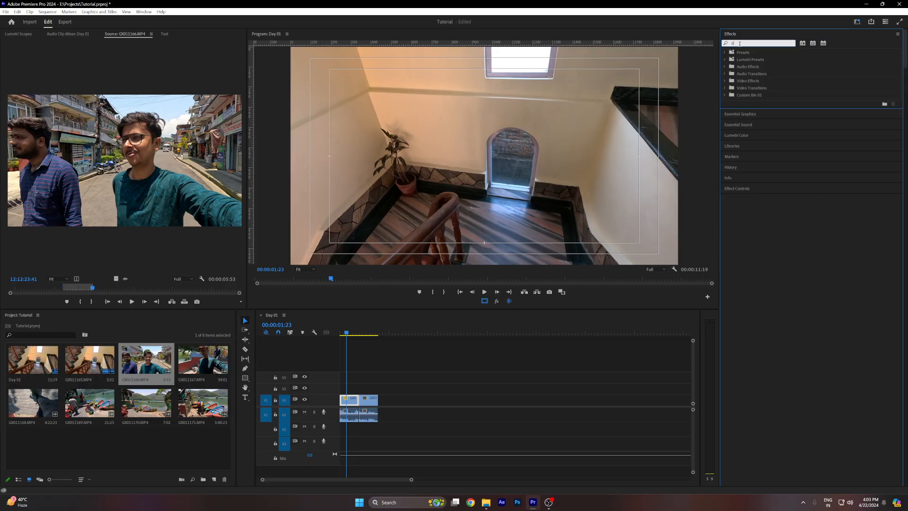
{"action": "type", "text": "drop"}
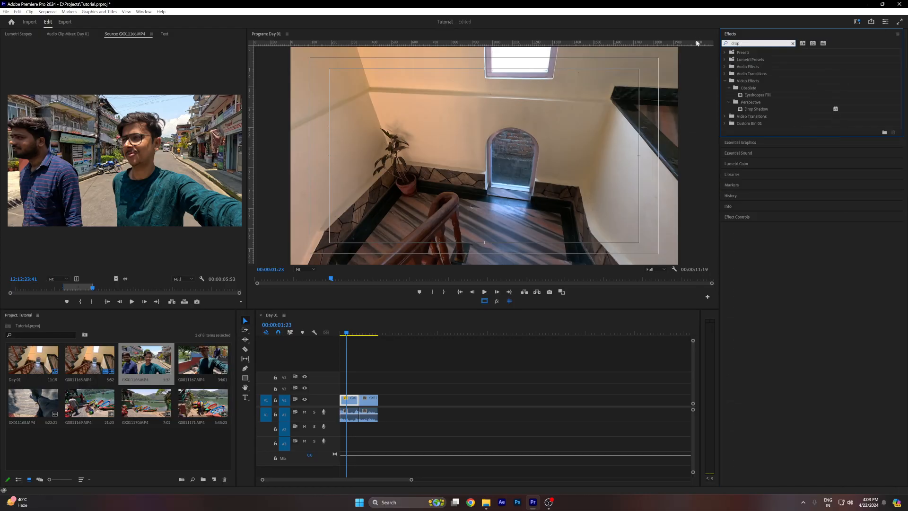
{"action": "left_click_drag", "start_coordinate": [756, 109], "coordinate": [352, 401]}
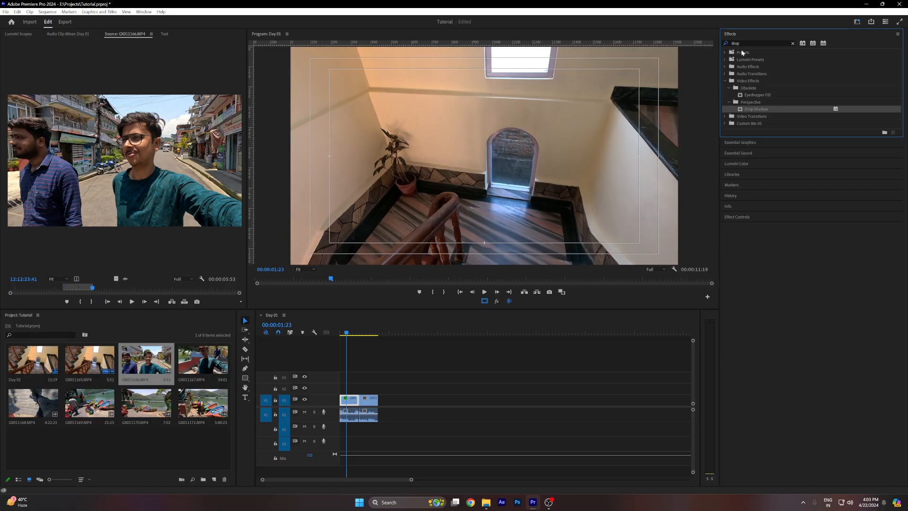
Search the effects for "transform" and apply the Distort Transform effect to the GX011165.MP4 clip on the timeline
{"action": "type", "text": "tra"}
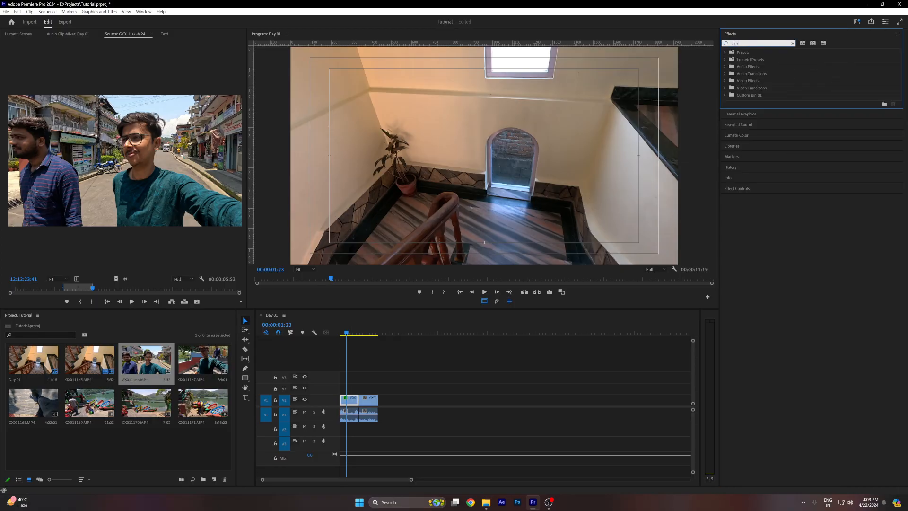
{"action": "key", "text": "BackSpace"}
{"action": "type", "text": "a"}
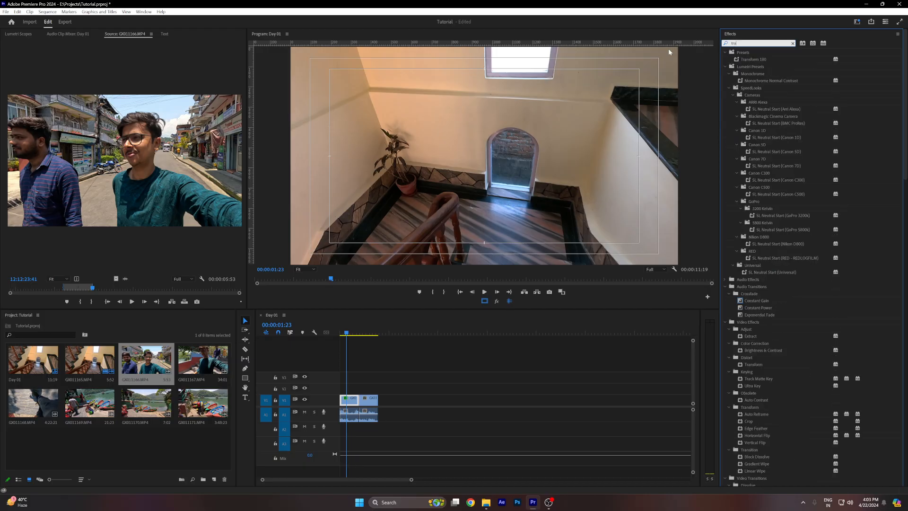
{"action": "type", "text": "nsform"}
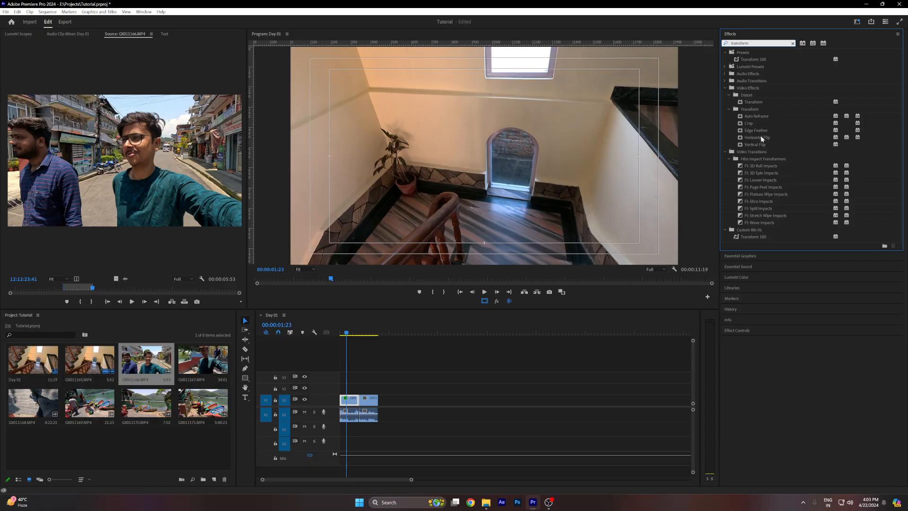
{"action": "left_click_drag", "start_coordinate": [754, 101], "coordinate": [353, 400]}
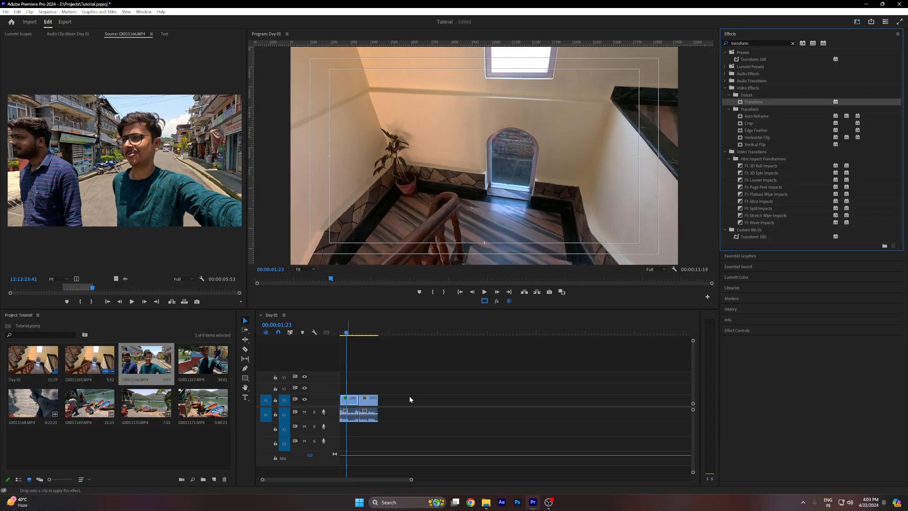
Show the effect controls of the GX011165.MP4 clip and delete its Drop Shadow effect
{"action": "left_click", "coordinate": [743, 332]}
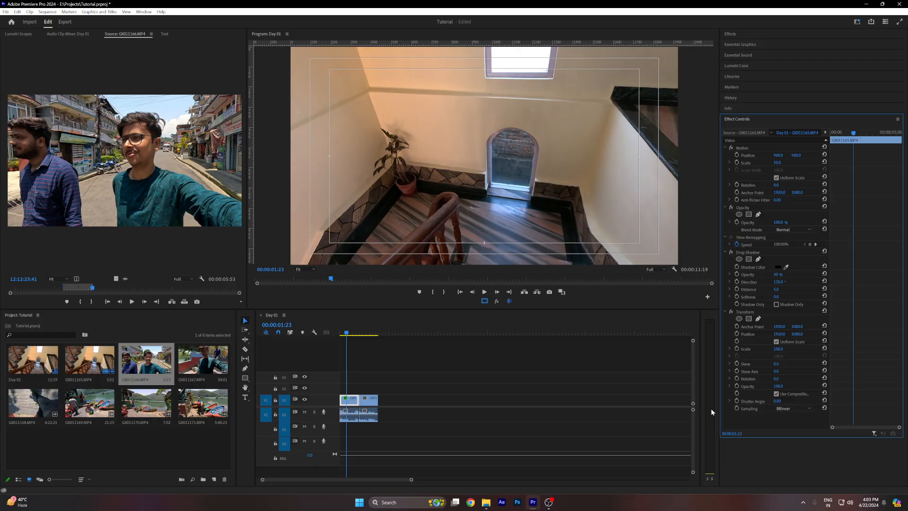
{"action": "left_click", "coordinate": [749, 252]}
{"action": "key", "text": "Delete"}
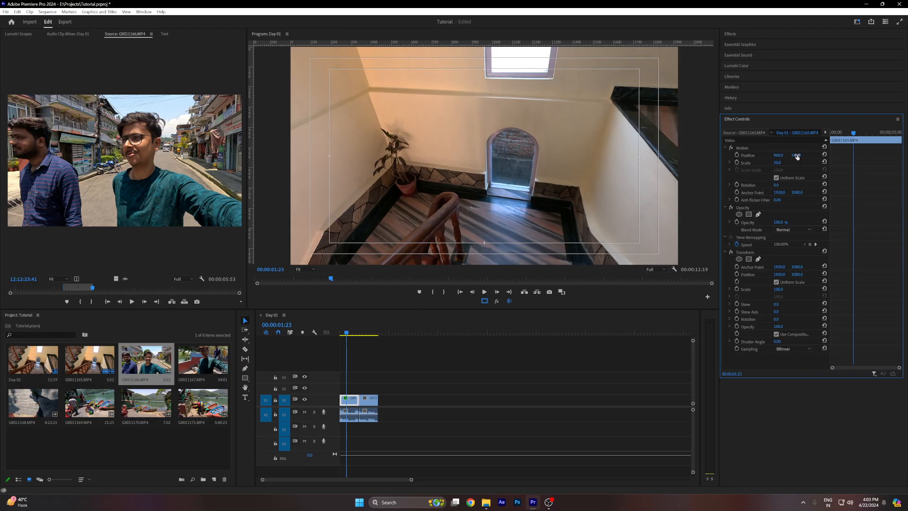
Try shifting the GX011165.MP4 clip down by its vertical Motion Position, and undo the shift
{"action": "mouse_move", "coordinate": [797, 157]}
{"action": "left_mouse_down"}
{"action": "mouse_move", "coordinate": [812, 157]}
{"action": "mouse_move", "coordinate": [738, 156]}
{"action": "mouse_move", "coordinate": [904, 157]}
{"action": "mouse_move", "coordinate": [695, 157]}
{"action": "mouse_move", "coordinate": [814, 157]}
{"action": "mouse_move", "coordinate": [798, 153]}
{"action": "left_mouse_up"}
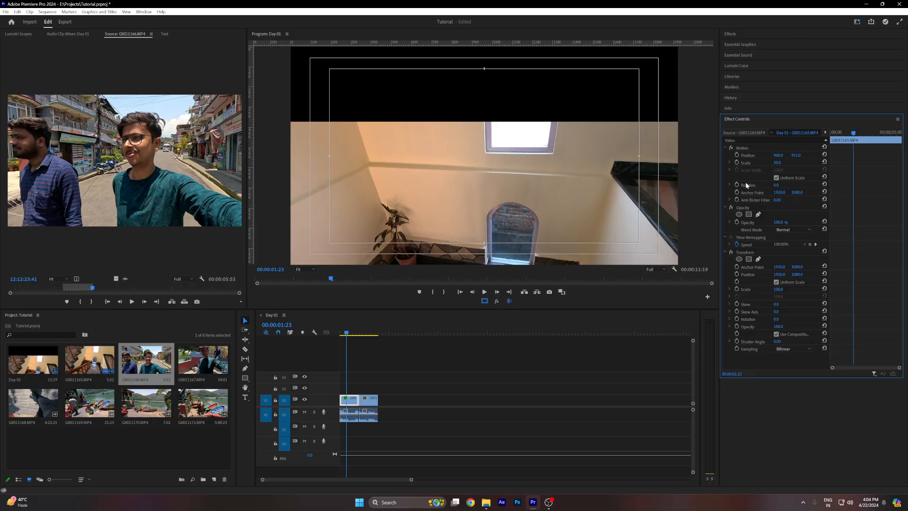
{"action": "key", "text": "ctrl+z"}
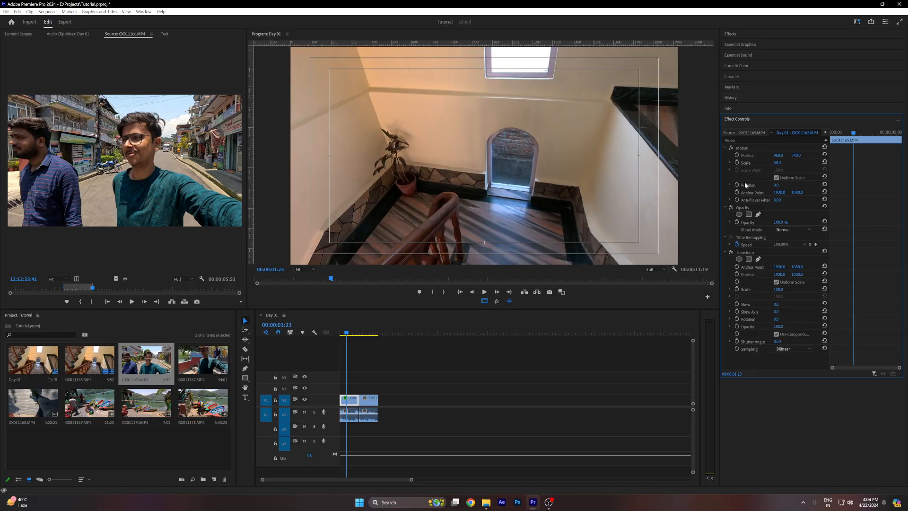
{"action": "left_click", "coordinate": [796, 155]}
{"action": "key", "text": "Return"}
Enlarge the GX011165.MP4 clip uniformly to a Motion Scale of about 92
{"action": "mouse_move", "coordinate": [783, 164]}
{"action": "left_mouse_down"}
{"action": "mouse_move", "coordinate": [804, 165]}
{"action": "mouse_move", "coordinate": [775, 164]}
{"action": "mouse_move", "coordinate": [812, 165]}
{"action": "mouse_move", "coordinate": [766, 164]}
{"action": "mouse_move", "coordinate": [811, 164]}
{"action": "mouse_move", "coordinate": [773, 165]}
{"action": "mouse_move", "coordinate": [795, 164]}
{"action": "left_mouse_up"}
{"action": "left_click_drag", "start_coordinate": [779, 163], "coordinate": [784, 162]}
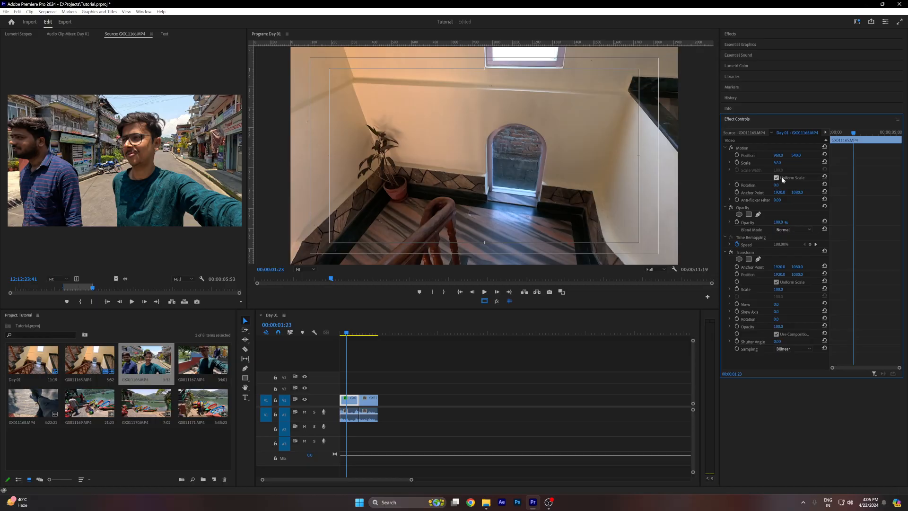
{"action": "mouse_move", "coordinate": [778, 162]}
{"action": "left_mouse_down"}
{"action": "mouse_move", "coordinate": [813, 162]}
{"action": "mouse_move", "coordinate": [784, 163]}
{"action": "left_mouse_up"}
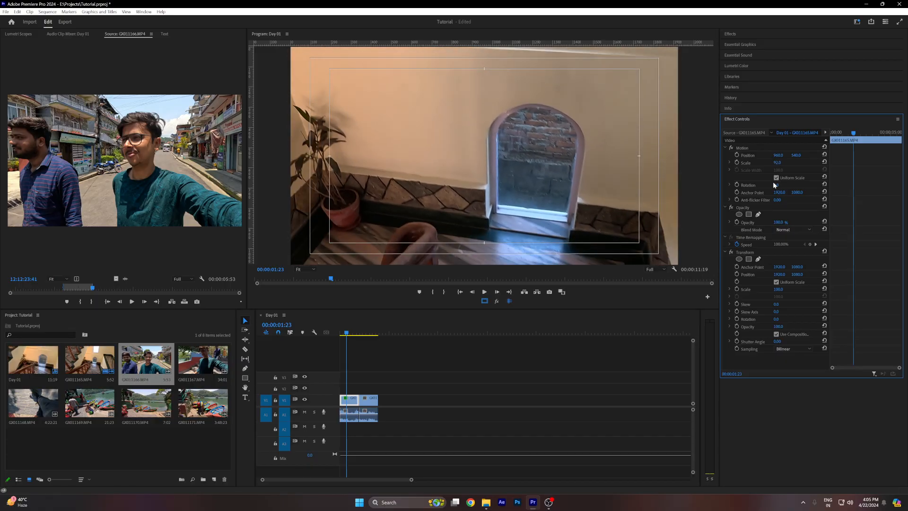
Turn off Uniform Scale for the GX011165.MP4 clip and set its Scale Height to about 72
{"action": "left_click", "coordinate": [777, 177]}
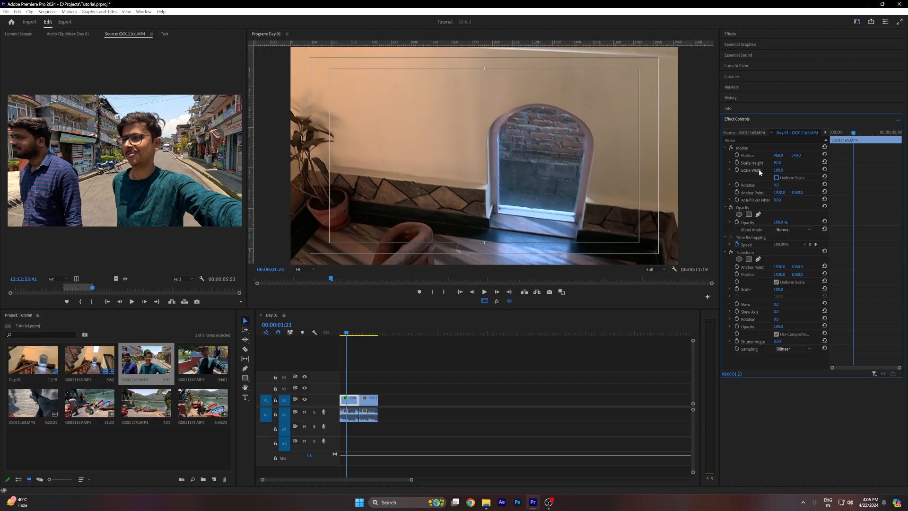
{"action": "left_click", "coordinate": [776, 163]}
{"action": "type", "text": "349"}
{"action": "key", "text": "Return"}
{"action": "left_click_drag", "start_coordinate": [777, 163], "coordinate": [735, 163]}
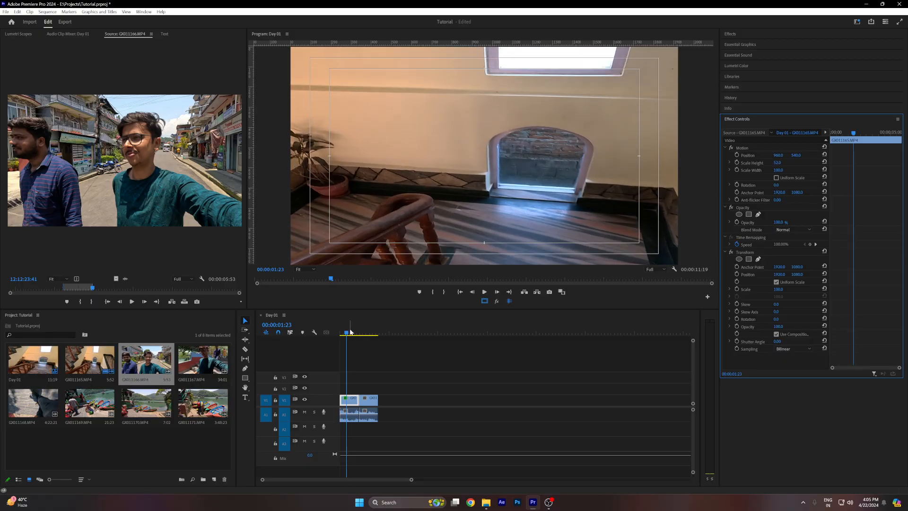
Move the playhead to 00:00:08:01 and apply Set to Frame Size to the GX011166.MP4 clip on the timeline
{"action": "left_click", "coordinate": [147, 367]}
{"action": "left_click", "coordinate": [147, 278]}
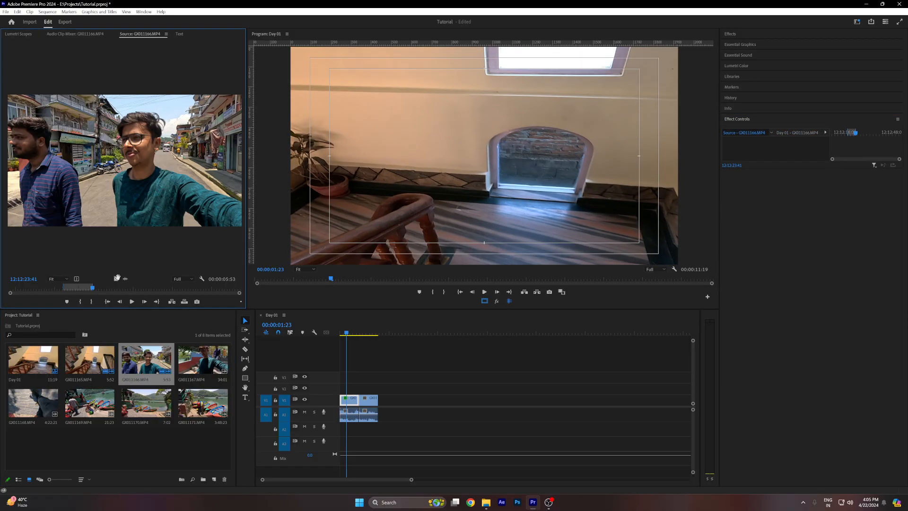
{"action": "left_click", "coordinate": [368, 331]}
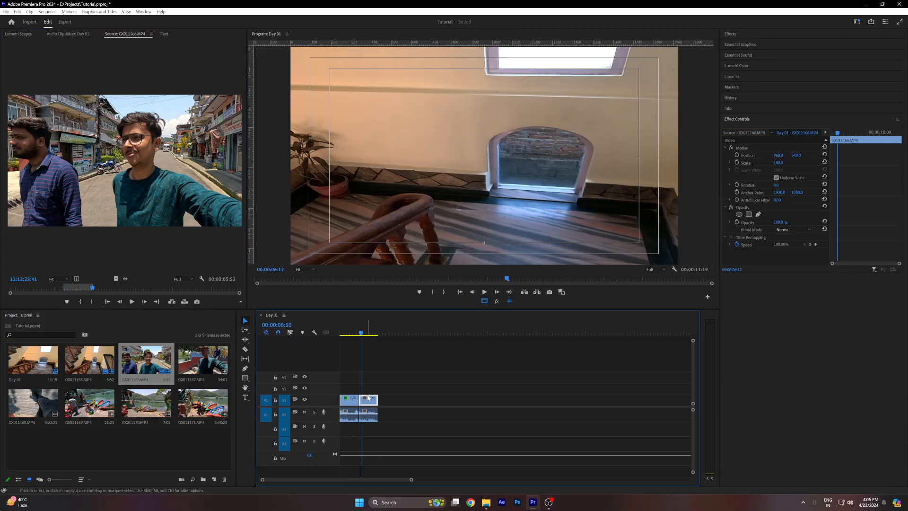
{"action": "right_click", "coordinate": [373, 400]}
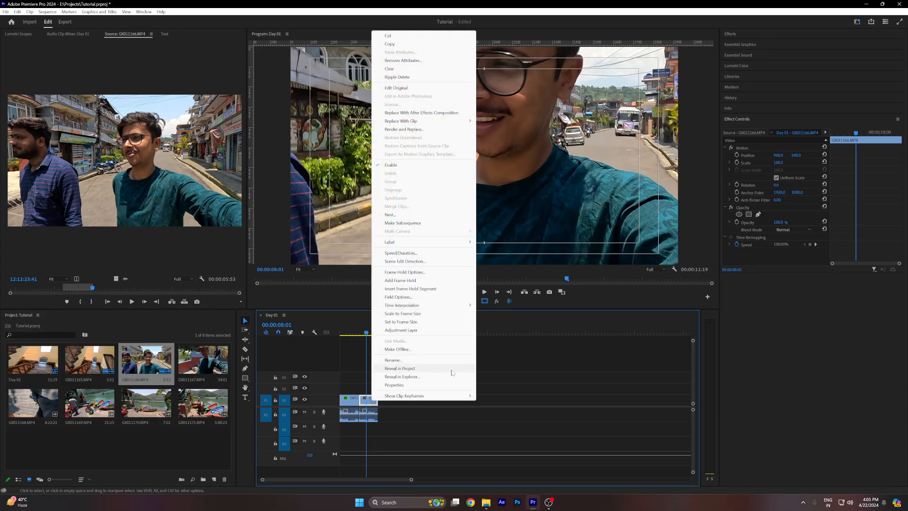
{"action": "left_click", "coordinate": [414, 322]}
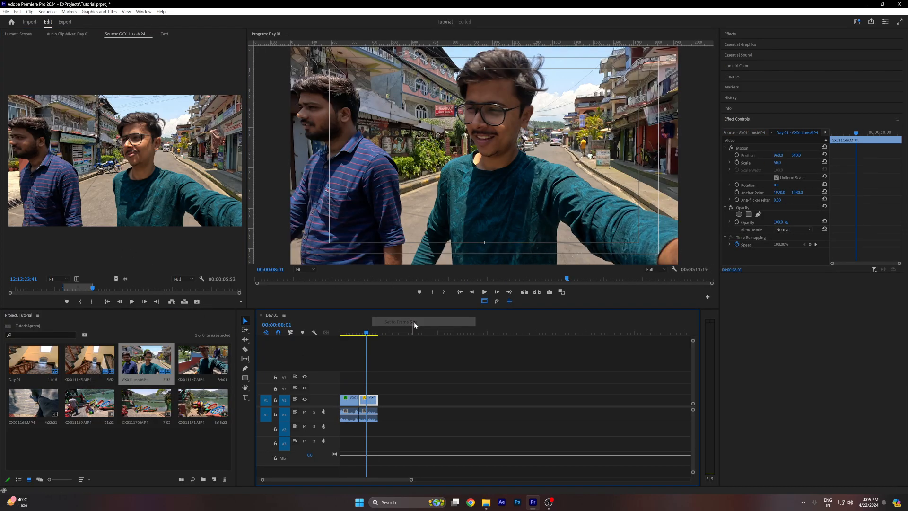
Try non-uniform scaling on the GX011166.MP4 clip, and restore Scale Height and Scale Width to 50 with Uniform Scale on
{"action": "left_click", "coordinate": [776, 178]}
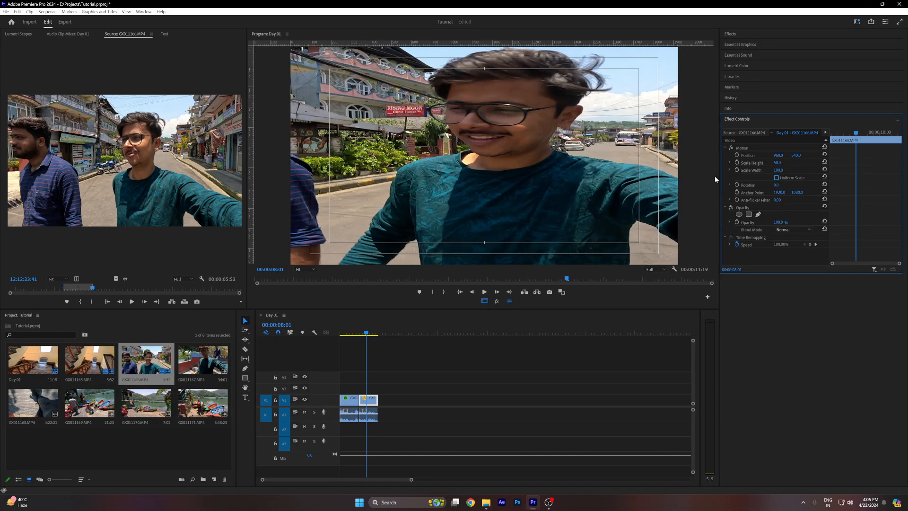
{"action": "mouse_move", "coordinate": [779, 163]}
{"action": "left_mouse_down"}
{"action": "mouse_move", "coordinate": [767, 163]}
{"action": "mouse_move", "coordinate": [786, 162]}
{"action": "left_mouse_up"}
{"action": "left_click", "coordinate": [779, 162]}
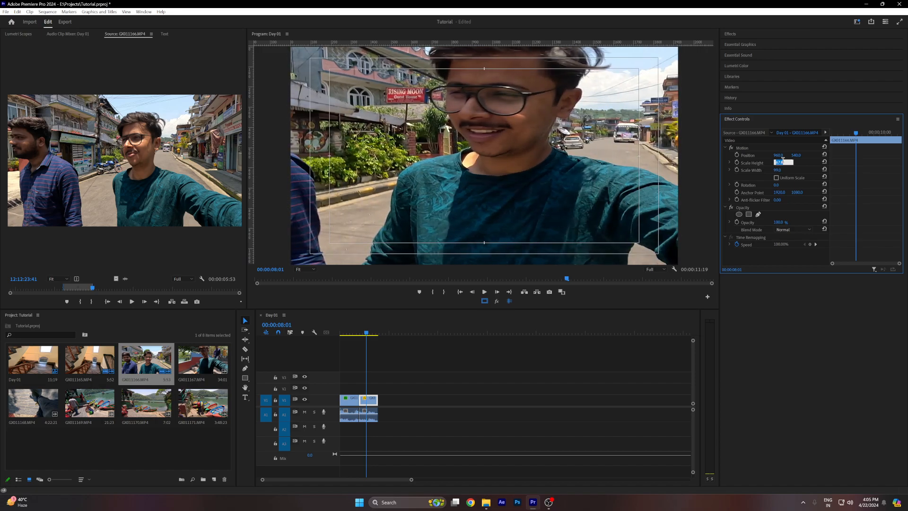
{"action": "type", "text": "50"}
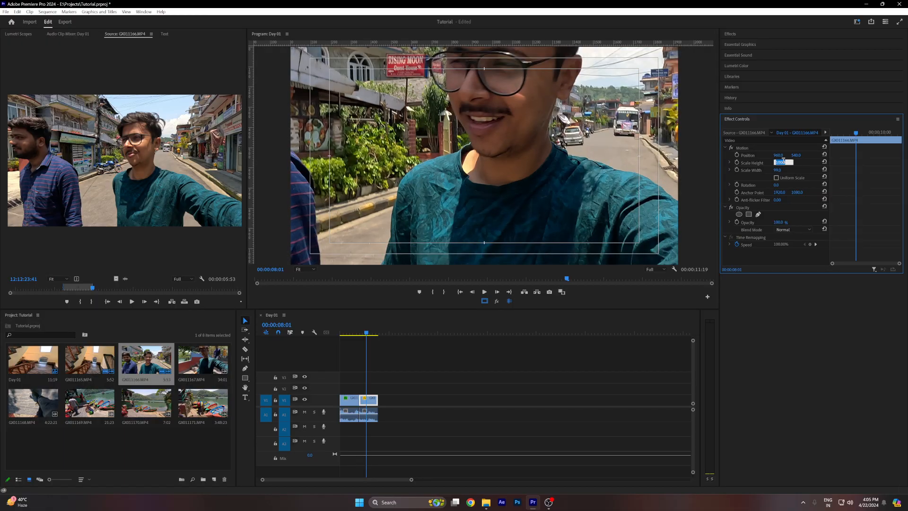
{"action": "key", "text": "Tab"}
{"action": "type", "text": "50"}
{"action": "key", "text": "Return"}
{"action": "left_click", "coordinate": [777, 178]}
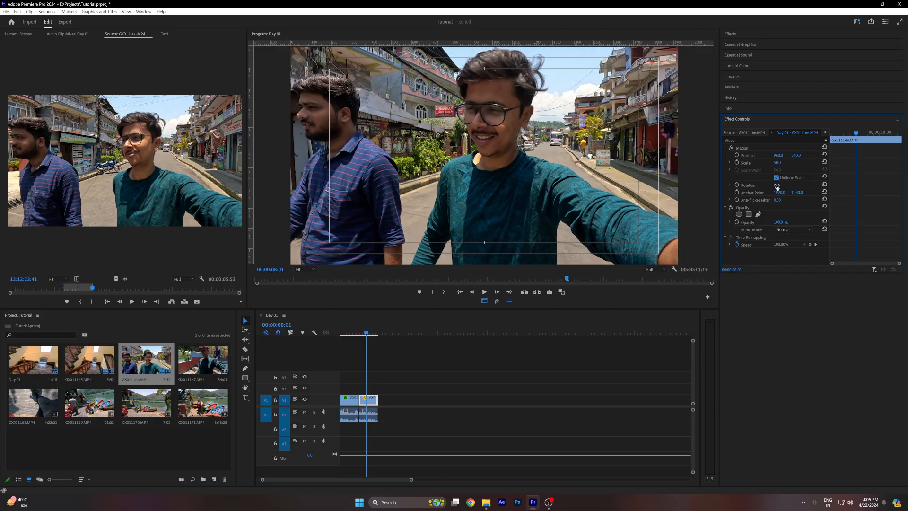
Try rotating the GX011166.MP4 clip with its Motion Rotation, and undo the rotation
{"action": "mouse_move", "coordinate": [776, 186]}
{"action": "left_mouse_down"}
{"action": "mouse_move", "coordinate": [857, 187]}
{"action": "mouse_move", "coordinate": [772, 187]}
{"action": "mouse_move", "coordinate": [849, 187]}
{"action": "mouse_move", "coordinate": [779, 187]}
{"action": "mouse_move", "coordinate": [804, 186]}
{"action": "mouse_move", "coordinate": [770, 172]}
{"action": "left_mouse_up"}
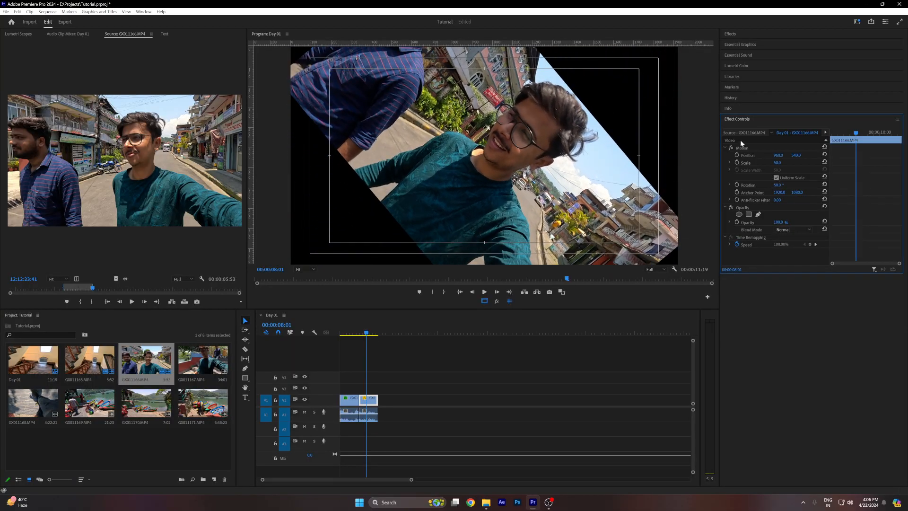
{"action": "key", "text": "ctrl+z"}
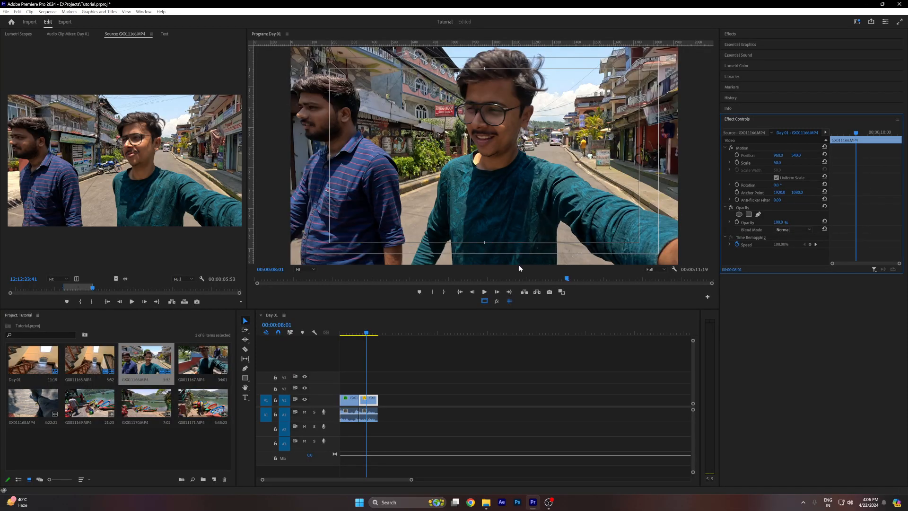
{"action": "left_click", "coordinate": [785, 206]}
Move the GX011166.MP4 clip's anchor point near the lower-right corner of the frame and try scaling the clip from there
{"action": "left_click", "coordinate": [755, 192]}
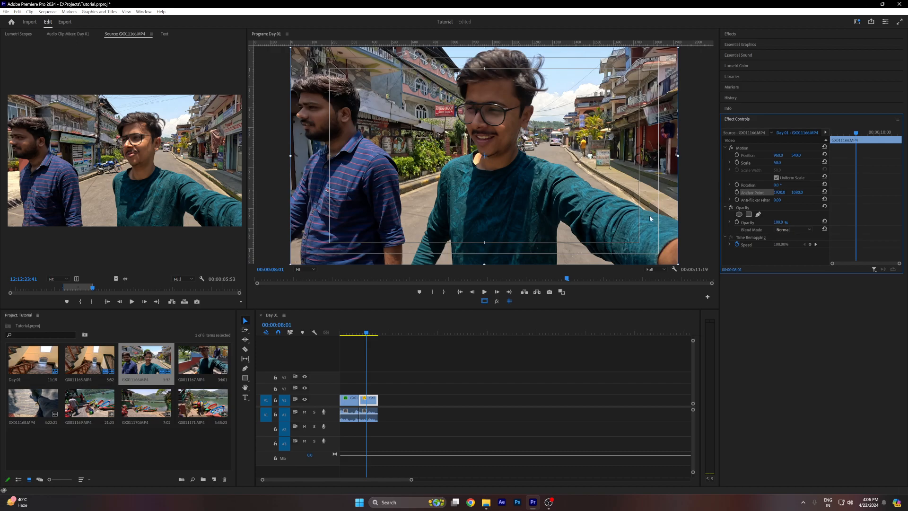
{"action": "left_click_drag", "start_coordinate": [484, 155], "coordinate": [659, 254]}
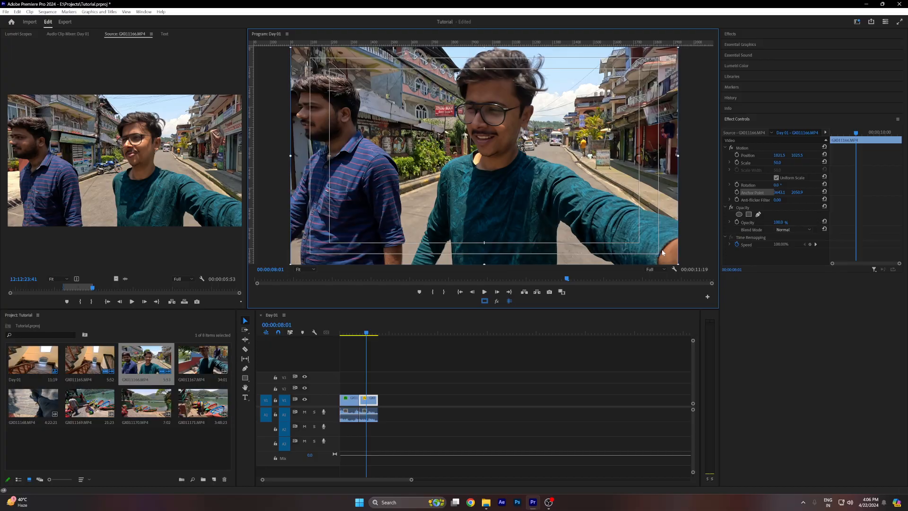
{"action": "left_click_drag", "start_coordinate": [778, 163], "coordinate": [803, 163]}
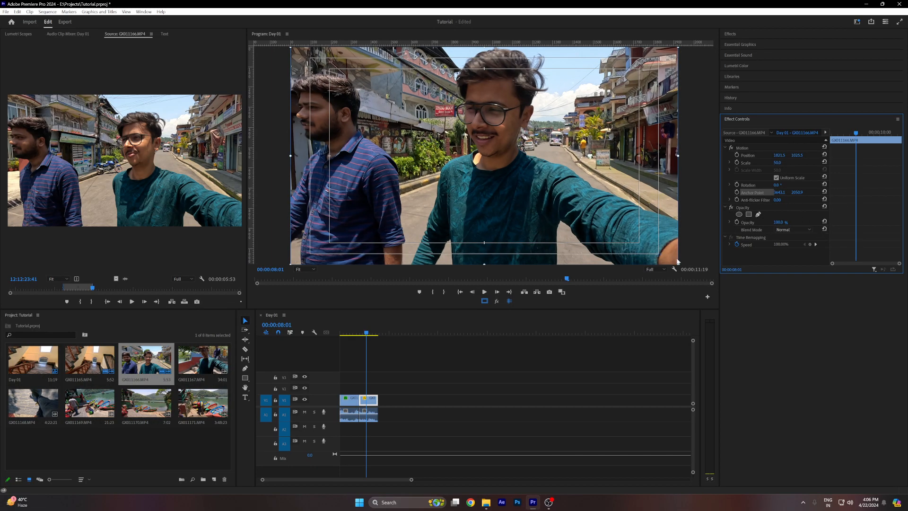
{"action": "left_click", "coordinate": [472, 370]}
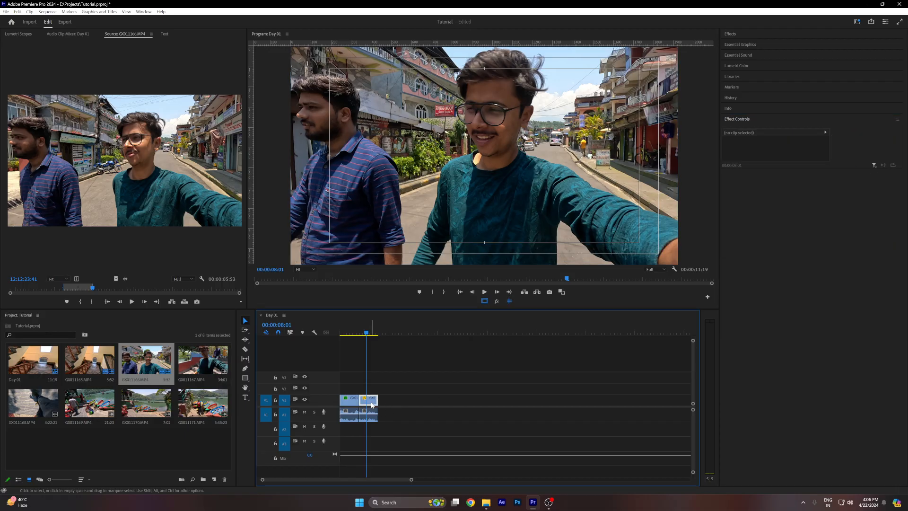
Move the GX011166.MP4 clip's anchor point onto the glasses of the man in front, try scaling up, and undo the scaling
{"action": "left_click", "coordinate": [752, 193]}
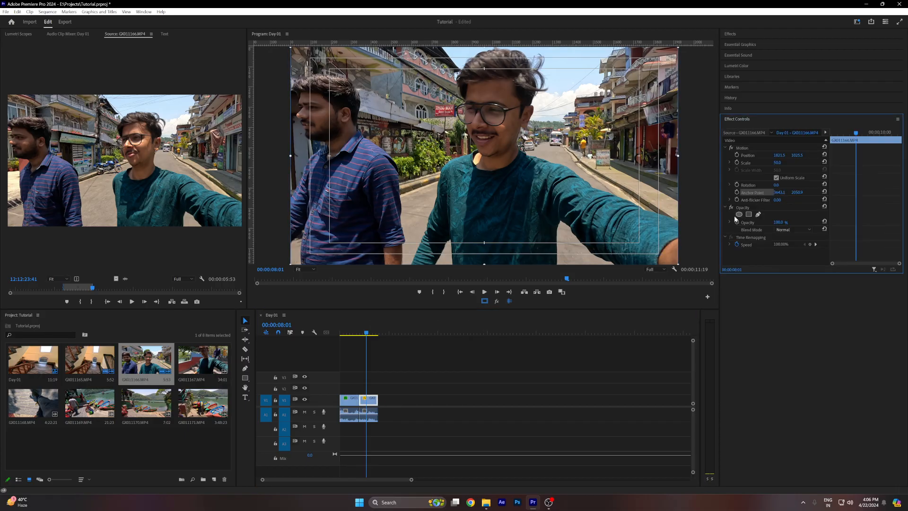
{"action": "left_click_drag", "start_coordinate": [662, 260], "coordinate": [498, 114]}
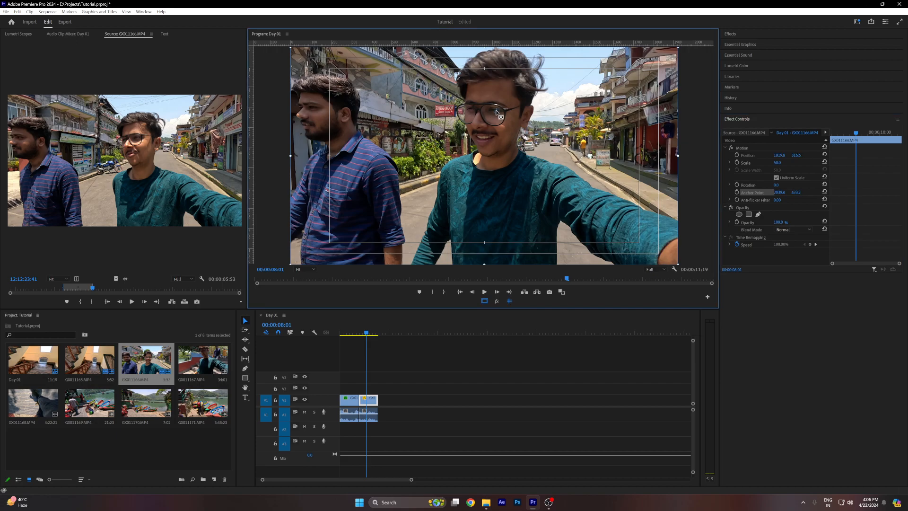
{"action": "left_click", "coordinate": [778, 162]}
{"action": "mouse_move", "coordinate": [778, 162]}
{"action": "left_mouse_down"}
{"action": "mouse_move", "coordinate": [907, 162]}
{"action": "mouse_move", "coordinate": [784, 163]}
{"action": "left_mouse_up"}
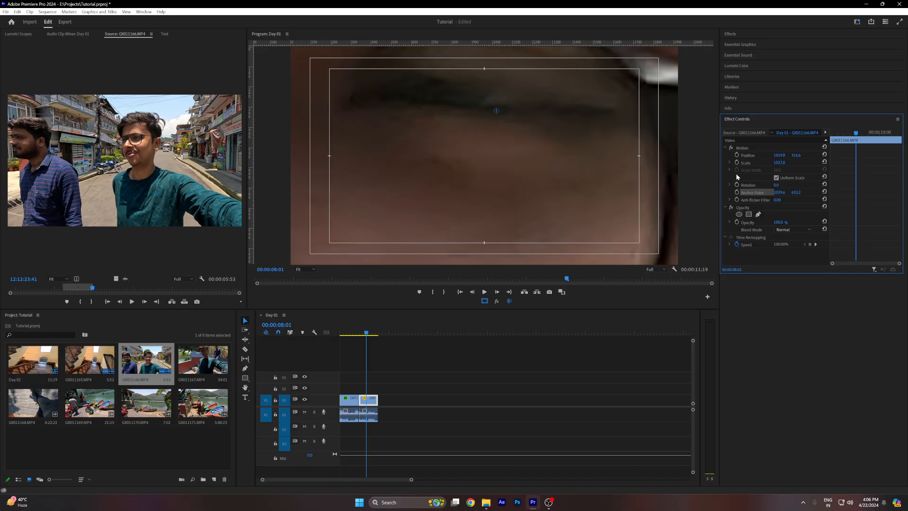
{"action": "key", "text": "ctrl+z"}
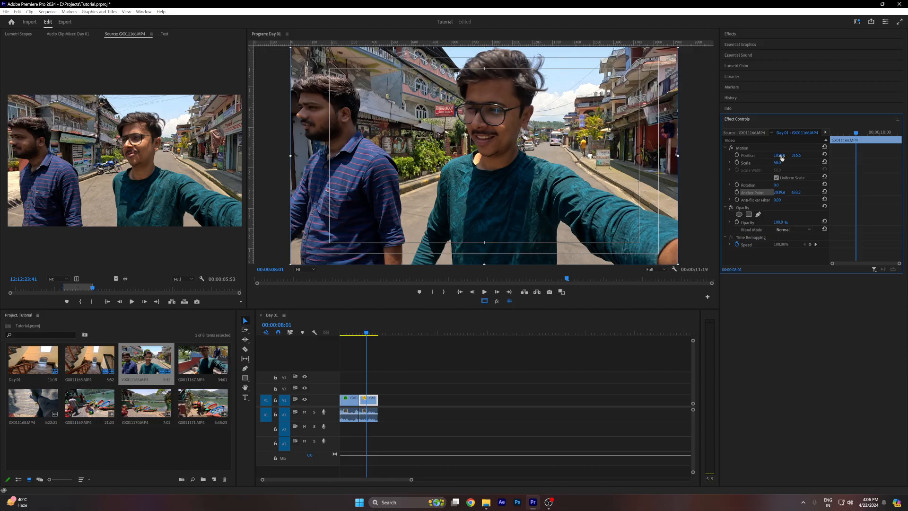
Move the GX011166.MP4 clip's anchor point to about (1512, 619), try scaling from it, and set Scale back to 50
{"action": "left_click_drag", "start_coordinate": [498, 112], "coordinate": [438, 114]}
{"action": "left_click", "coordinate": [777, 162]}
{"action": "type", "text": "459"}
{"action": "key", "text": "Return"}
{"action": "left_click_drag", "start_coordinate": [778, 162], "coordinate": [365, 108]}
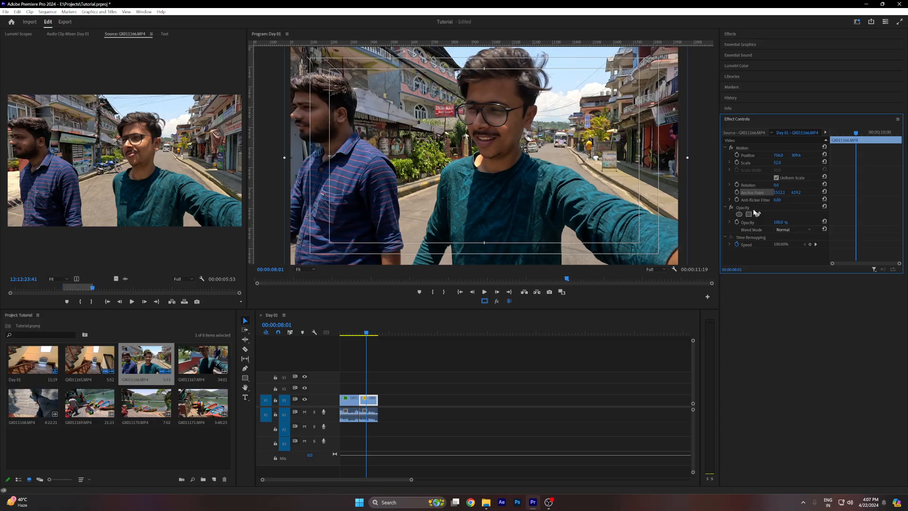
{"action": "key", "text": "Down"}
{"action": "key", "text": "Down"}
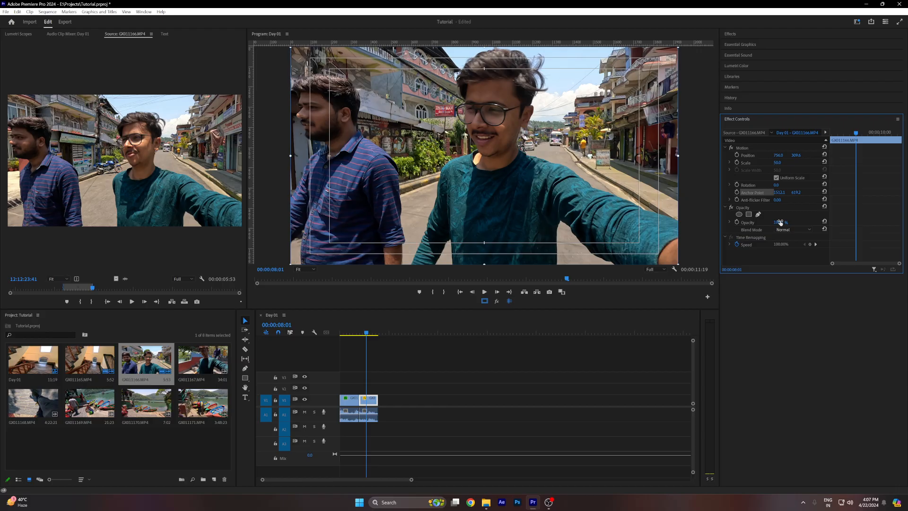
Set the GX011166.MP4 clip's Opacity to 99% with Blend Mode Normal, and expand its Time Remapping Speed property
{"action": "mouse_move", "coordinate": [781, 223]}
{"action": "left_mouse_down"}
{"action": "mouse_move", "coordinate": [733, 222]}
{"action": "mouse_move", "coordinate": [781, 222]}
{"action": "mouse_move", "coordinate": [733, 222]}
{"action": "mouse_move", "coordinate": [781, 222]}
{"action": "mouse_move", "coordinate": [734, 223]}
{"action": "mouse_move", "coordinate": [780, 223]}
{"action": "mouse_move", "coordinate": [733, 223]}
{"action": "mouse_move", "coordinate": [781, 222]}
{"action": "mouse_move", "coordinate": [757, 223]}
{"action": "mouse_move", "coordinate": [780, 222]}
{"action": "mouse_move", "coordinate": [773, 227]}
{"action": "left_mouse_up"}
{"action": "left_click", "coordinate": [788, 230]}
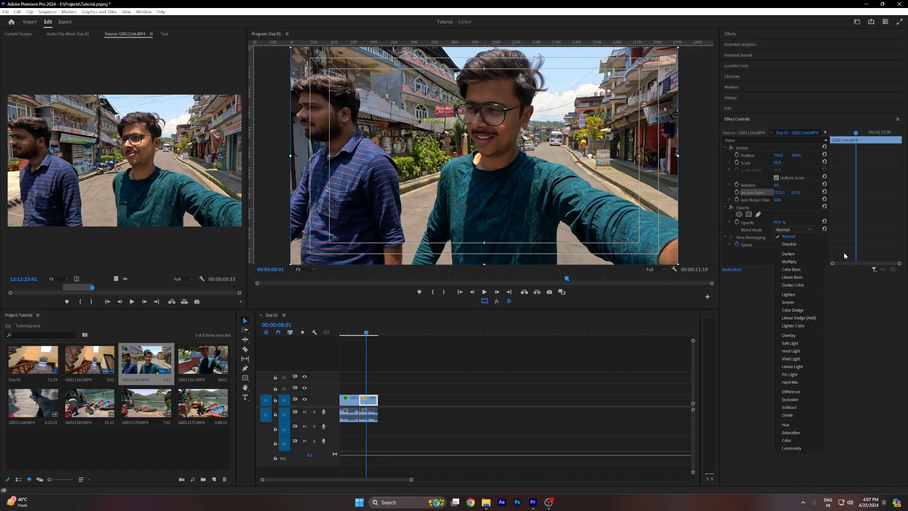
{"action": "left_click", "coordinate": [804, 238]}
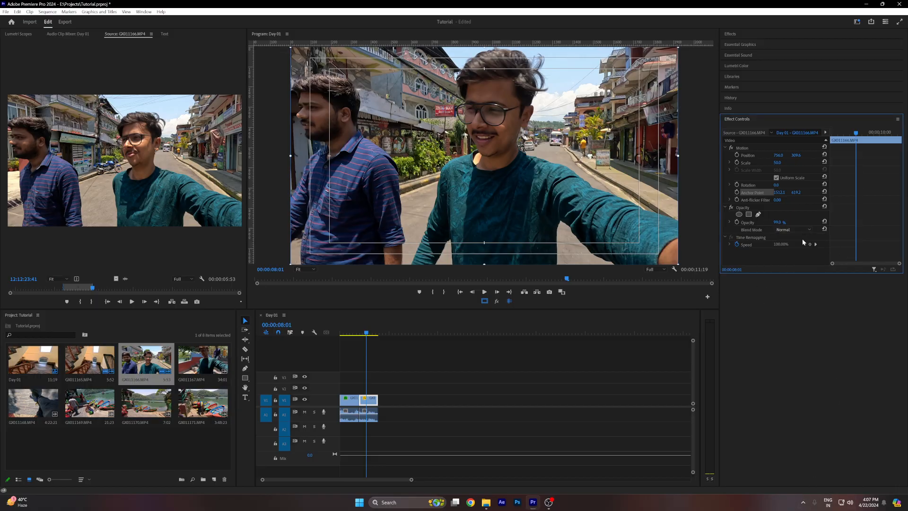
{"action": "left_click", "coordinate": [729, 244]}
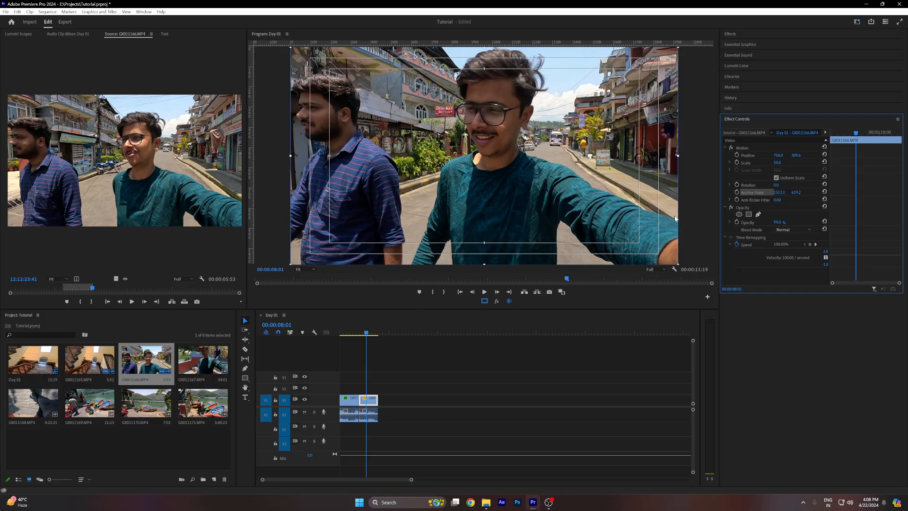
Collapse the Time Remapping Speed property of the GX011166.MP4 clip and return the playhead to the start of the Day 01 sequence
{"action": "left_click", "coordinate": [732, 245]}
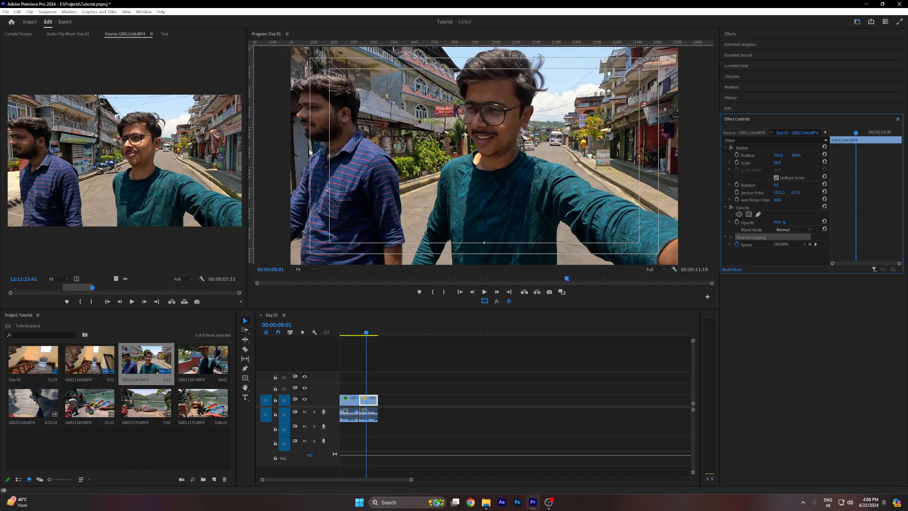
{"action": "left_click", "coordinate": [287, 351]}
{"action": "key", "text": "Home"}
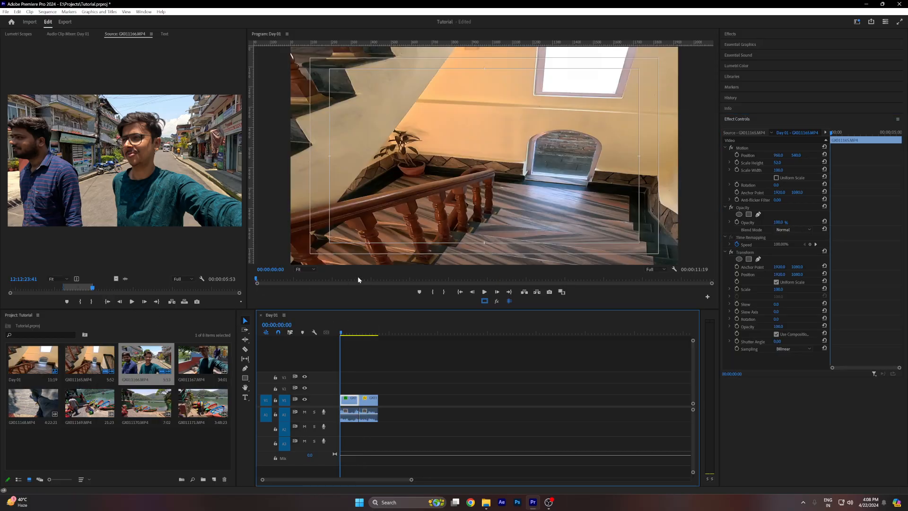
Open GX011165.MP4 in the Source monitor and delete all clips from the Day 01 sequence
{"action": "left_click", "coordinate": [173, 354]}
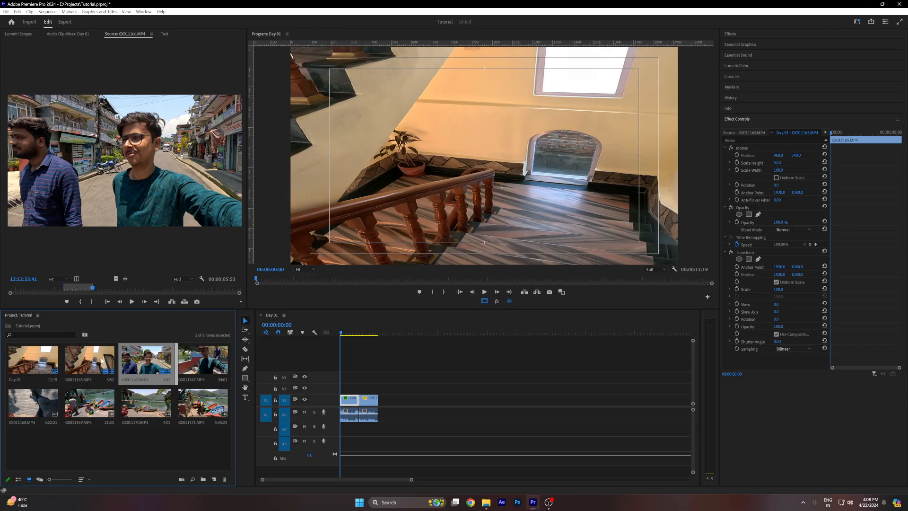
{"action": "double_click", "coordinate": [105, 362]}
{"action": "left_click_drag", "start_coordinate": [92, 289], "coordinate": [114, 290]}
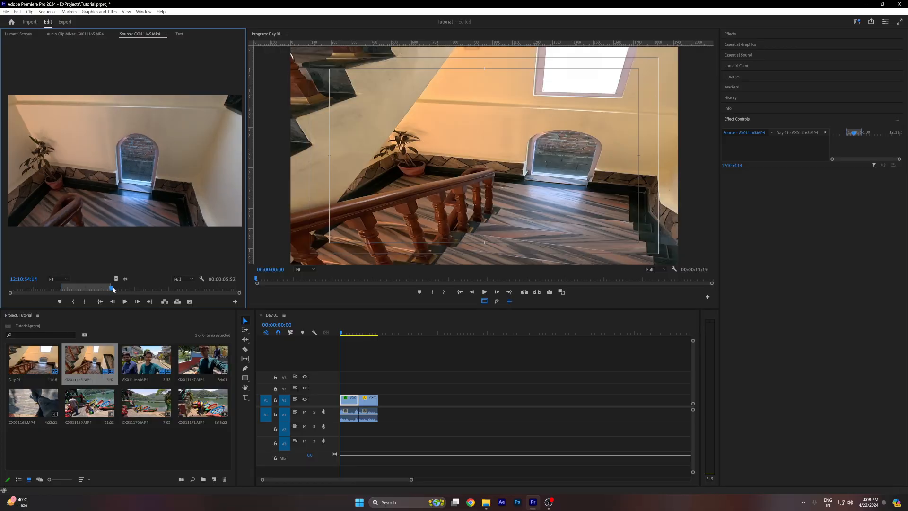
{"action": "left_click", "coordinate": [350, 433]}
{"action": "left_click", "coordinate": [365, 419]}
{"action": "key", "text": "Delete"}
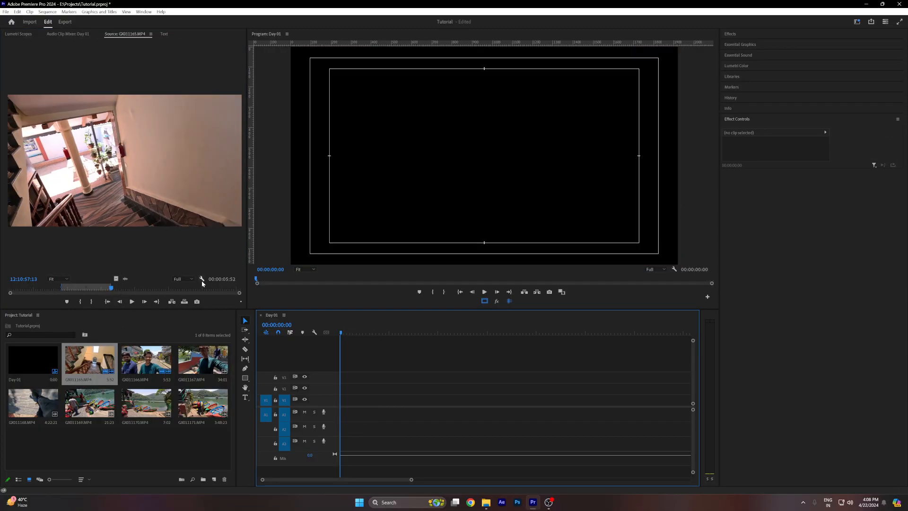
Place the marked portion of GX011165.MP4 at the start of the sequence, with video on V1 and audio on A1
{"action": "left_click_drag", "start_coordinate": [116, 279], "coordinate": [349, 402]}
{"action": "left_click_drag", "start_coordinate": [122, 283], "coordinate": [349, 414]}
{"action": "key", "text": "Right"}
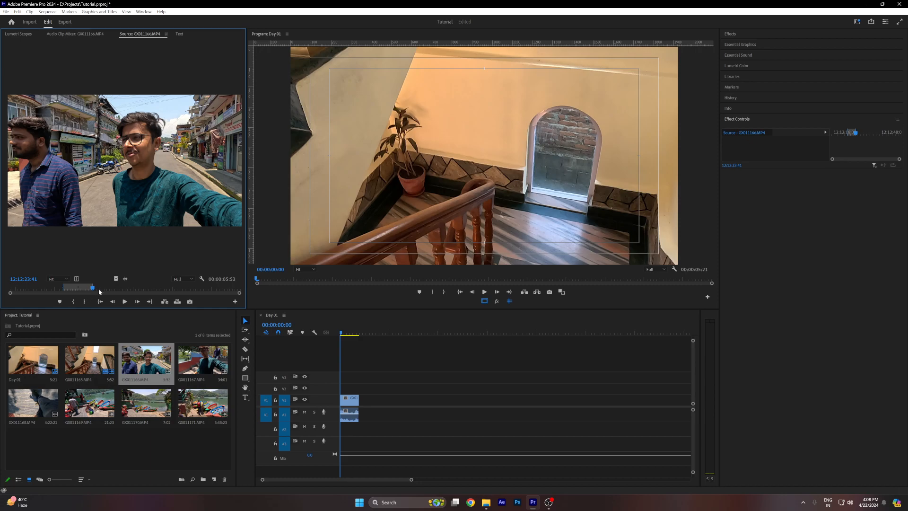
Extend the GX011166.MP4 portion to about 13:24 with a new Out point and place its video and audio after the first clip
{"action": "left_click_drag", "start_coordinate": [114, 289], "coordinate": [371, 400]}
{"action": "left_click", "coordinate": [85, 301]}
{"action": "left_click_drag", "start_coordinate": [127, 280], "coordinate": [374, 414]}
Mark a portion of about 4:48 in GX011167.MP4, add its video and audio at the sequence's end, and place the playhead in it
{"action": "double_click", "coordinate": [189, 361]}
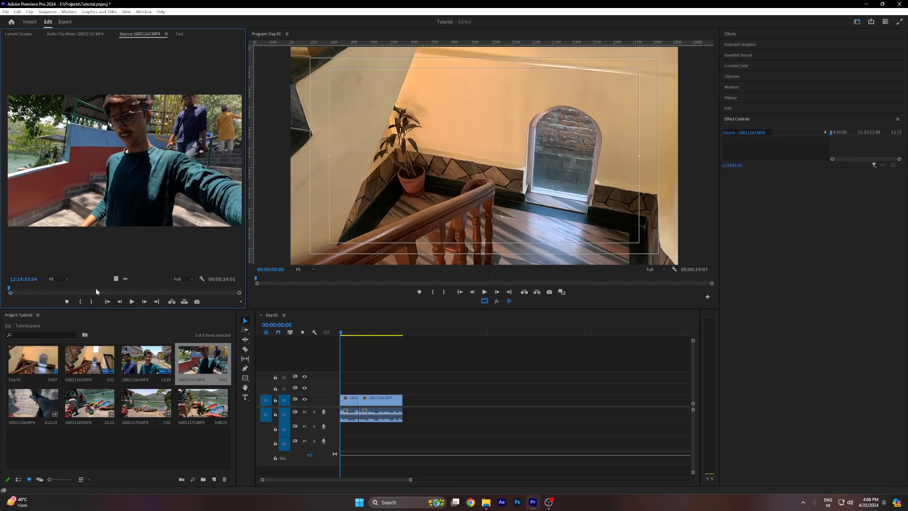
{"action": "left_click", "coordinate": [81, 302]}
{"action": "left_click", "coordinate": [92, 301]}
{"action": "left_click_drag", "start_coordinate": [116, 278], "coordinate": [410, 403]}
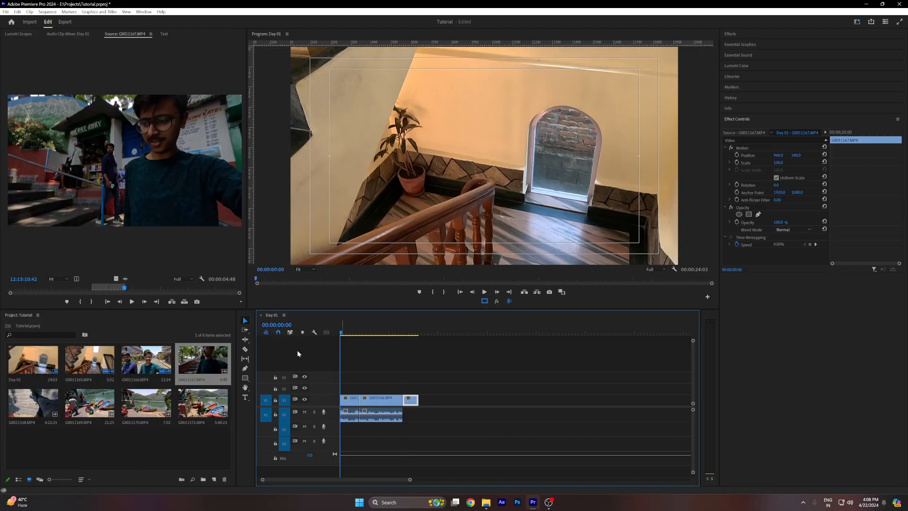
{"action": "left_click_drag", "start_coordinate": [126, 279], "coordinate": [405, 415]}
{"action": "left_click", "coordinate": [414, 333]}
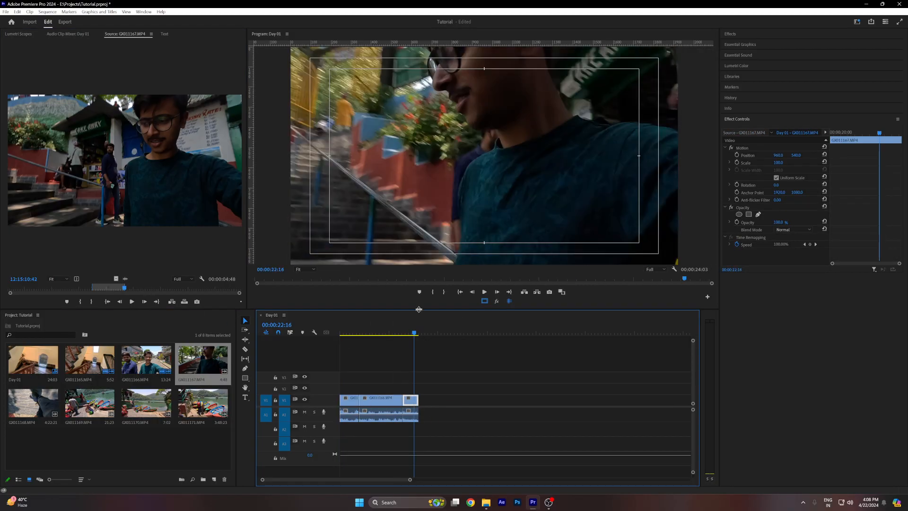
Try fitting all three V1 clips to the sequence's frame size at once, and undo it
{"action": "left_click_drag", "start_coordinate": [443, 377], "coordinate": [351, 400]}
{"action": "left_click_drag", "start_coordinate": [443, 376], "coordinate": [548, 379]}
{"action": "left_click_drag", "start_coordinate": [468, 384], "coordinate": [339, 400]}
{"action": "right_click", "coordinate": [350, 401]}
{"action": "left_click", "coordinate": [375, 334]}
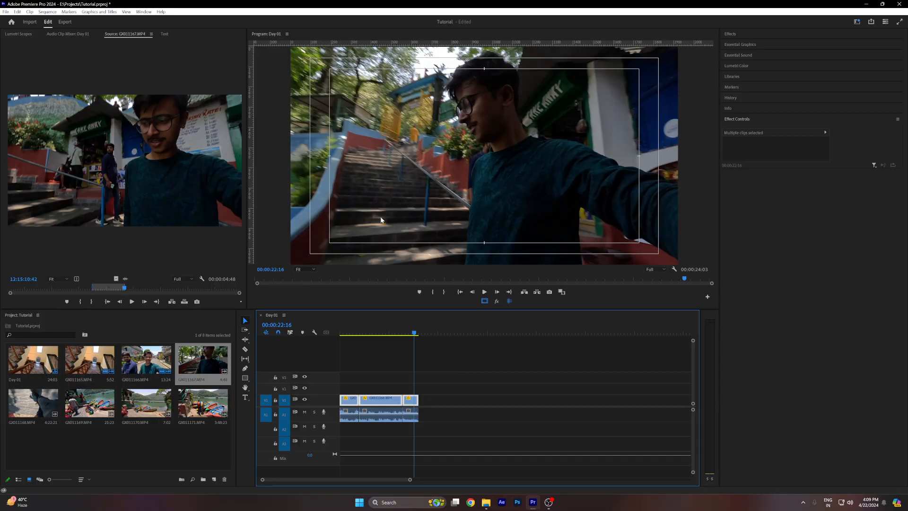
{"action": "left_click", "coordinate": [429, 393]}
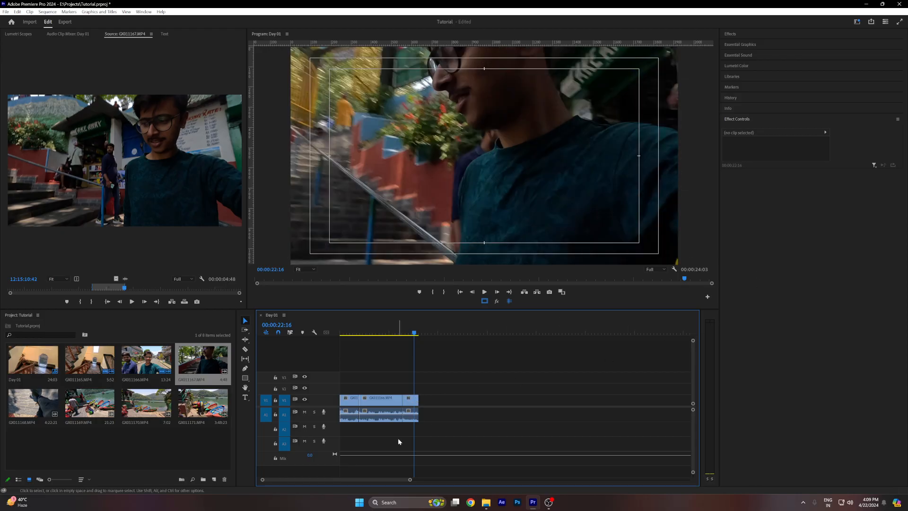
Set the Scale of the GX011167.MP4 clip on V1 to 49, then adjust it to 51 so the footage fits the frame
{"action": "left_click", "coordinate": [410, 399]}
{"action": "left_click", "coordinate": [778, 163]}
{"action": "type", "text": "49"}
{"action": "key", "text": "Return"}
{"action": "left_click_drag", "start_coordinate": [778, 163], "coordinate": [779, 162]}
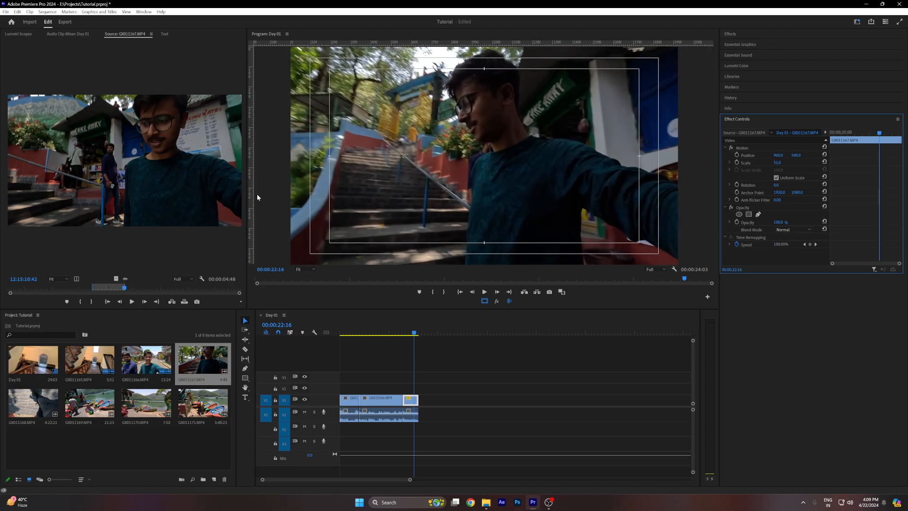